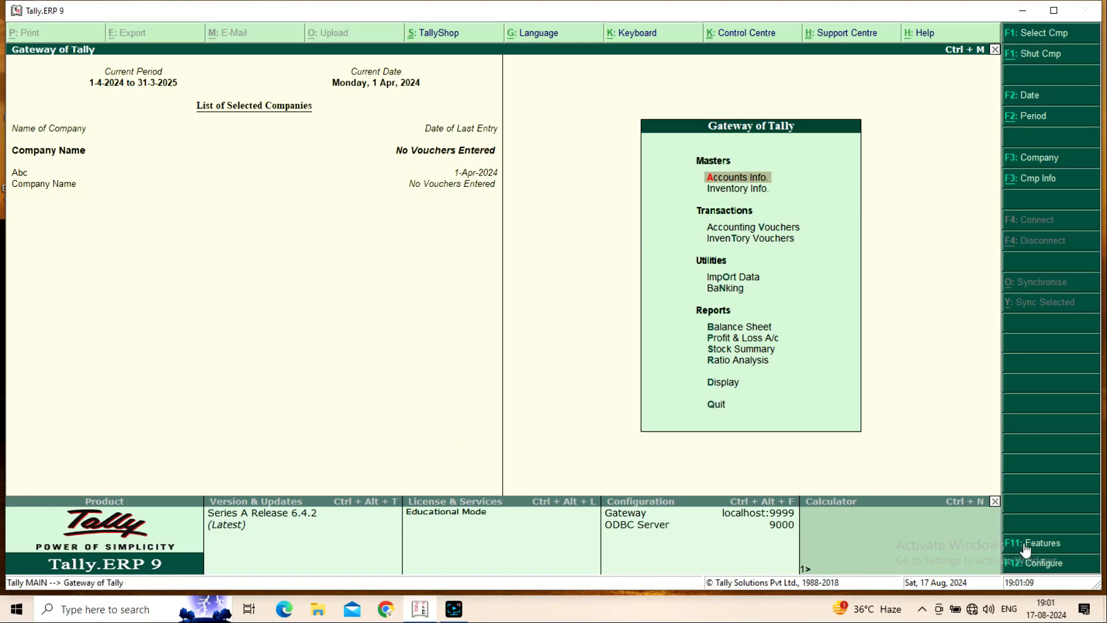
# In the accounting features of Company Name, enable debit and credit notes and the recording of both in invoice mode.
pyautogui.click(1021, 545)
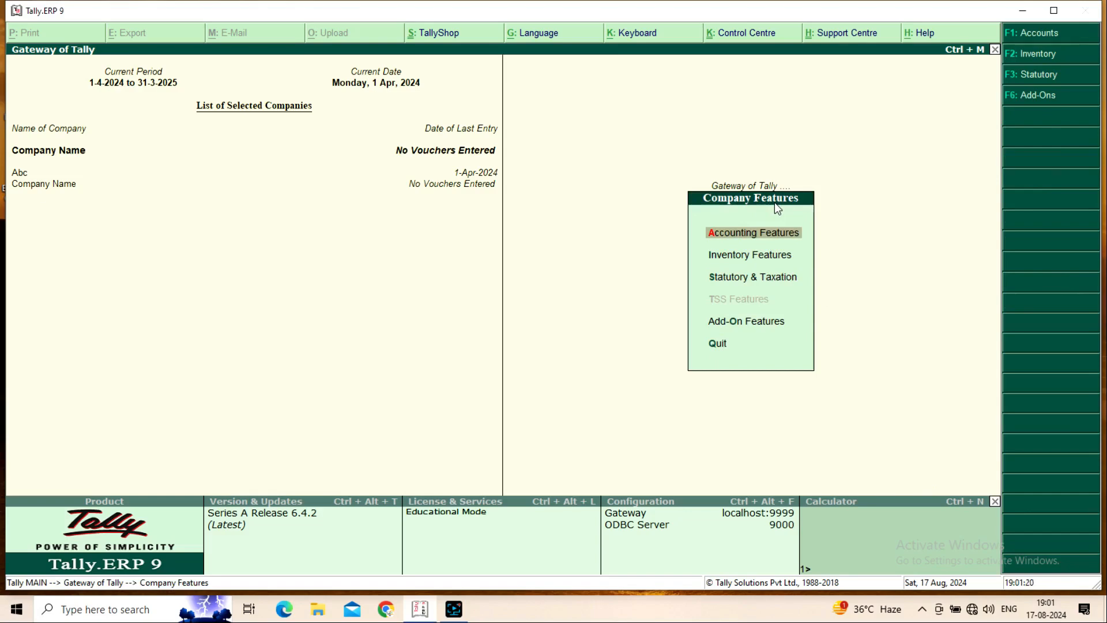
pyautogui.press('Return')
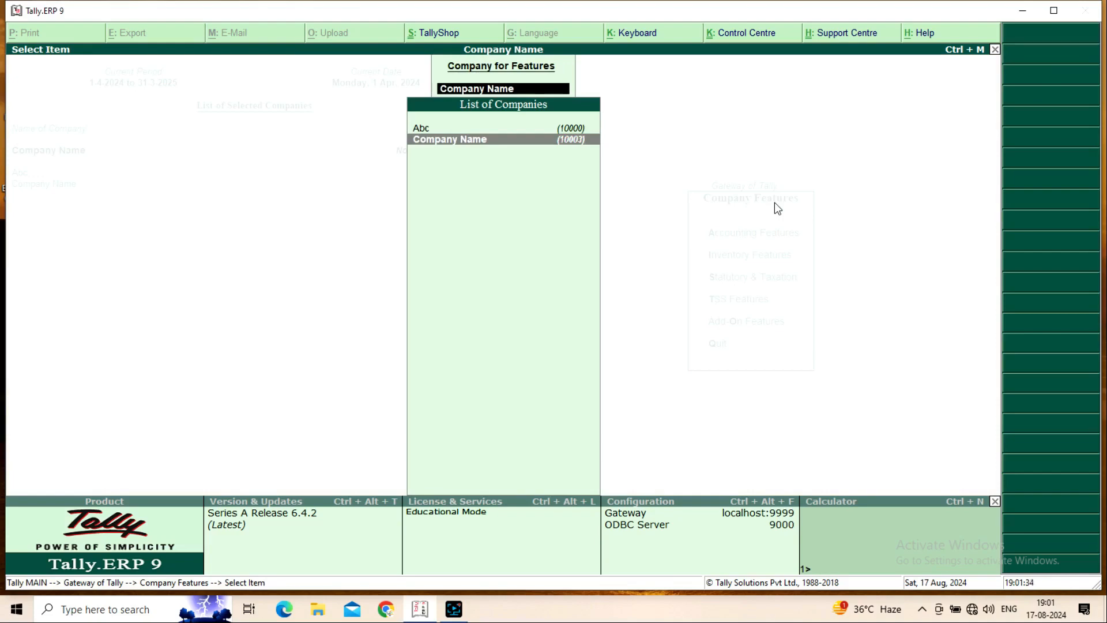
pyautogui.press('Return')
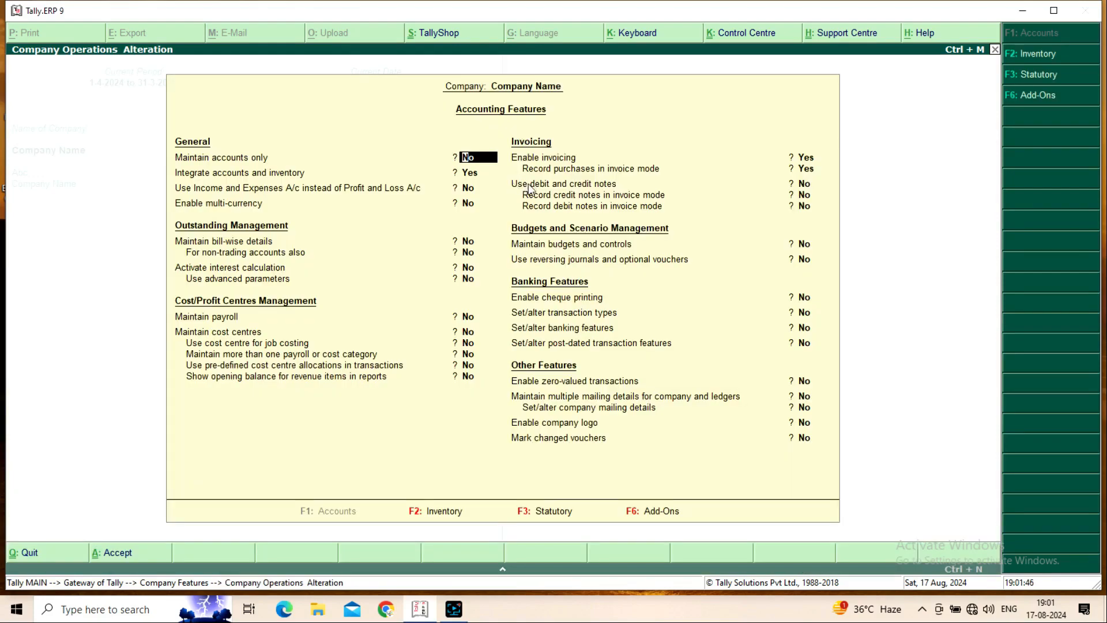
pyautogui.click(529, 185)
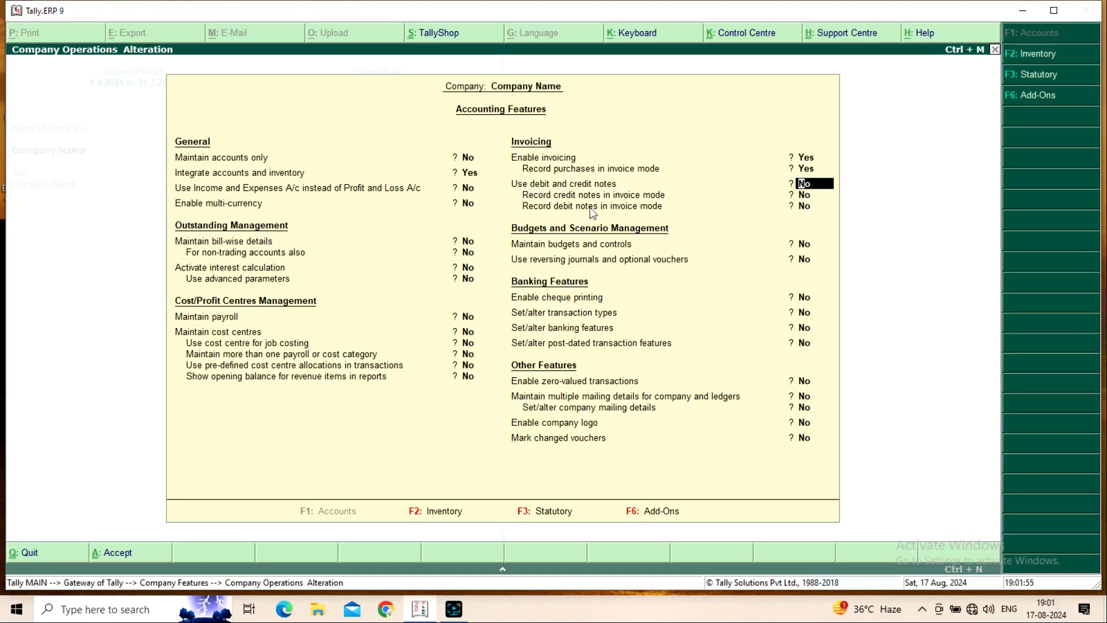
pyautogui.write('y')
pyautogui.press('Return')
pyautogui.write('y')
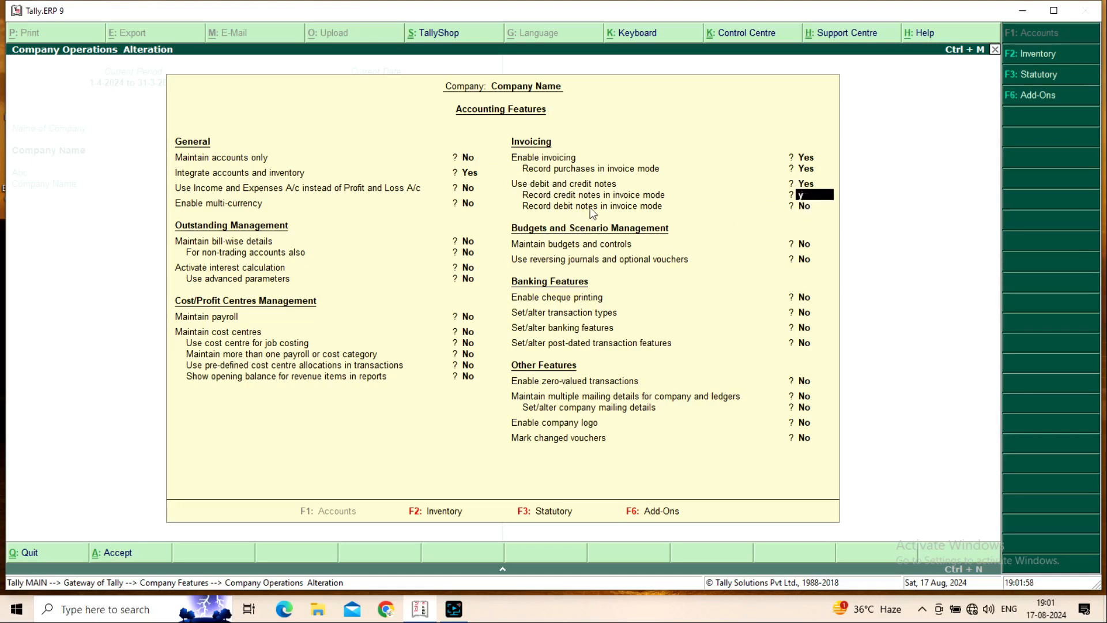
pyautogui.press('Return')
pyautogui.write('y')
pyautogui.press('Return')
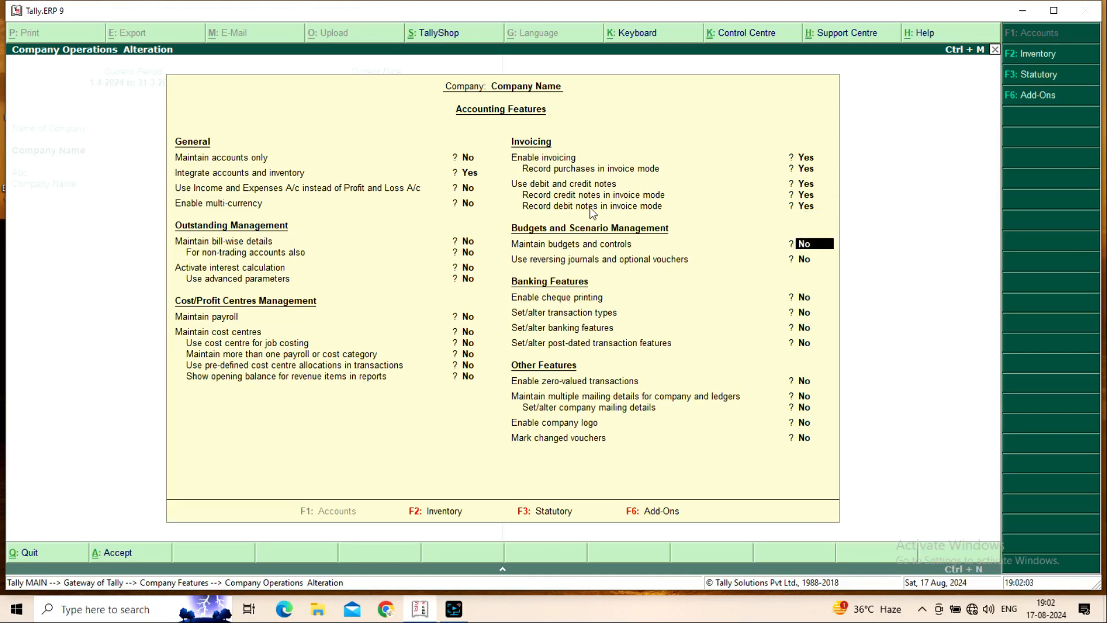
# Accept the remaining accounting features at their current settings, save them and return to the Gateway of Tally.
pyautogui.press('Return')
pyautogui.press('Return')
pyautogui.press('Return')
pyautogui.press('Return')
pyautogui.press('Return')
pyautogui.press('Return')
pyautogui.press('Return')
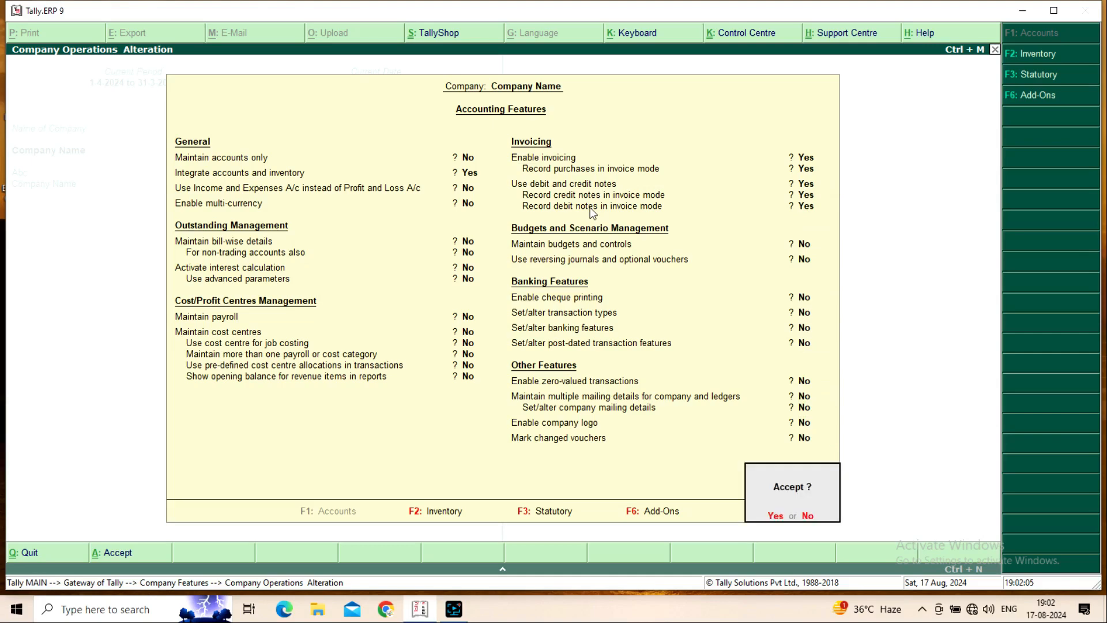
pyautogui.press('Return')
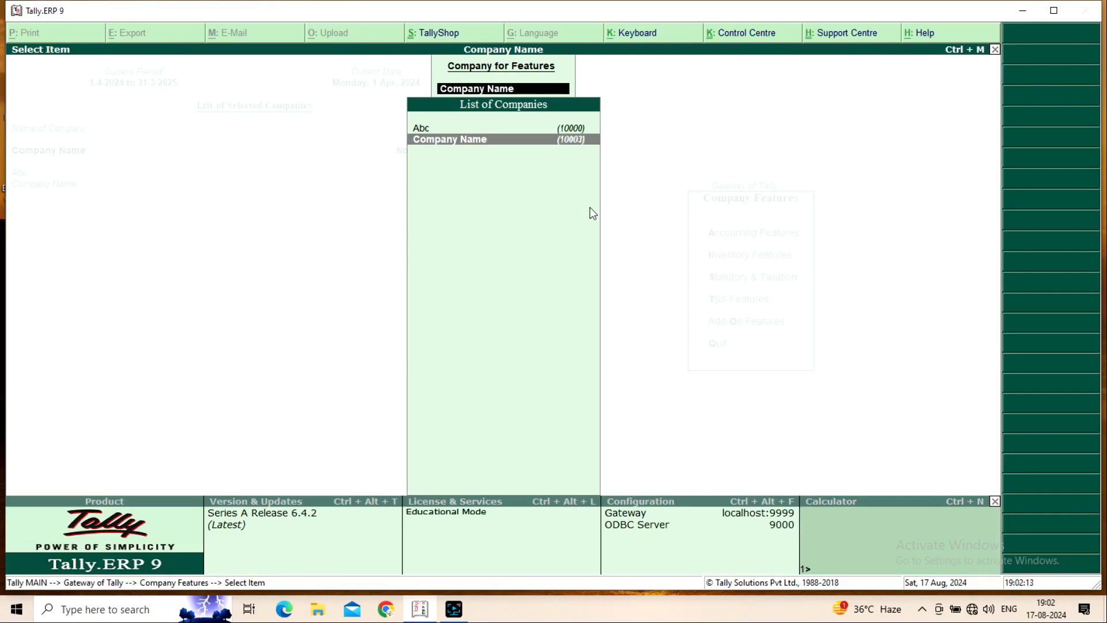
pyautogui.press('Return')
pyautogui.press('Escape')
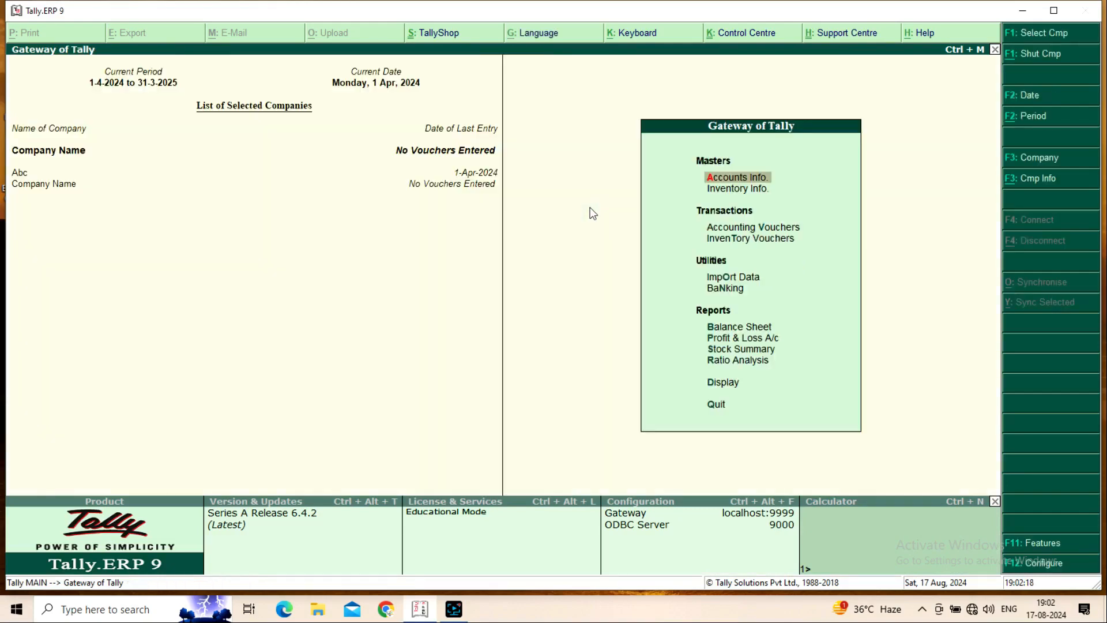
# Start a purchase accounting voucher with supplier invoice number 111 and invoice date 1-Apr-2024.
pyautogui.press('Down')
pyautogui.press('Down')
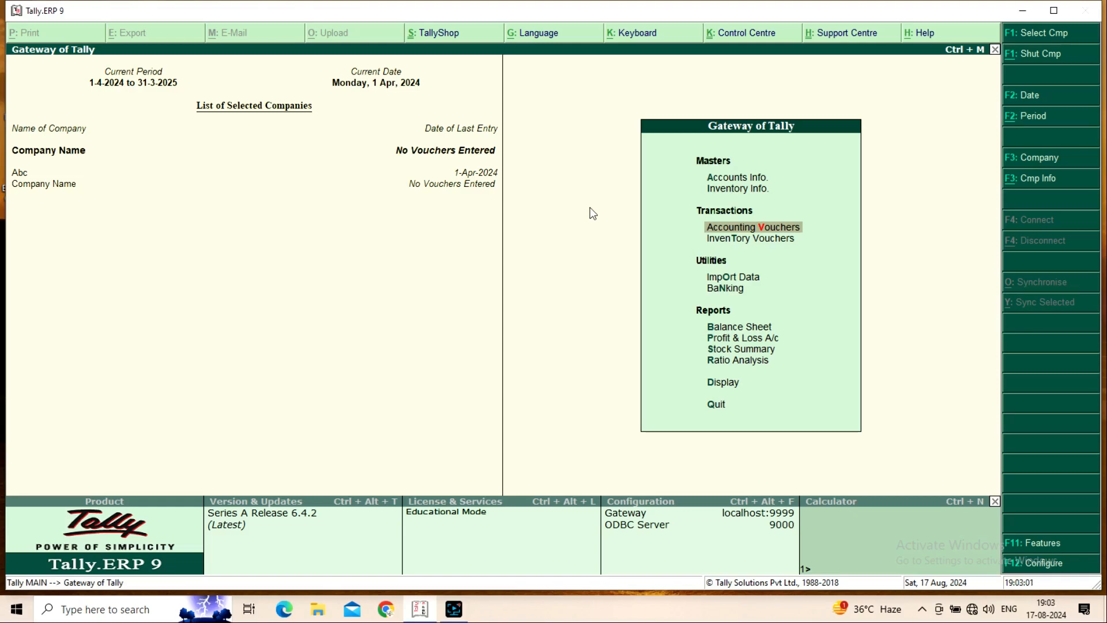
pyautogui.press('Return')
pyautogui.press('Down')
pyautogui.press('Up')
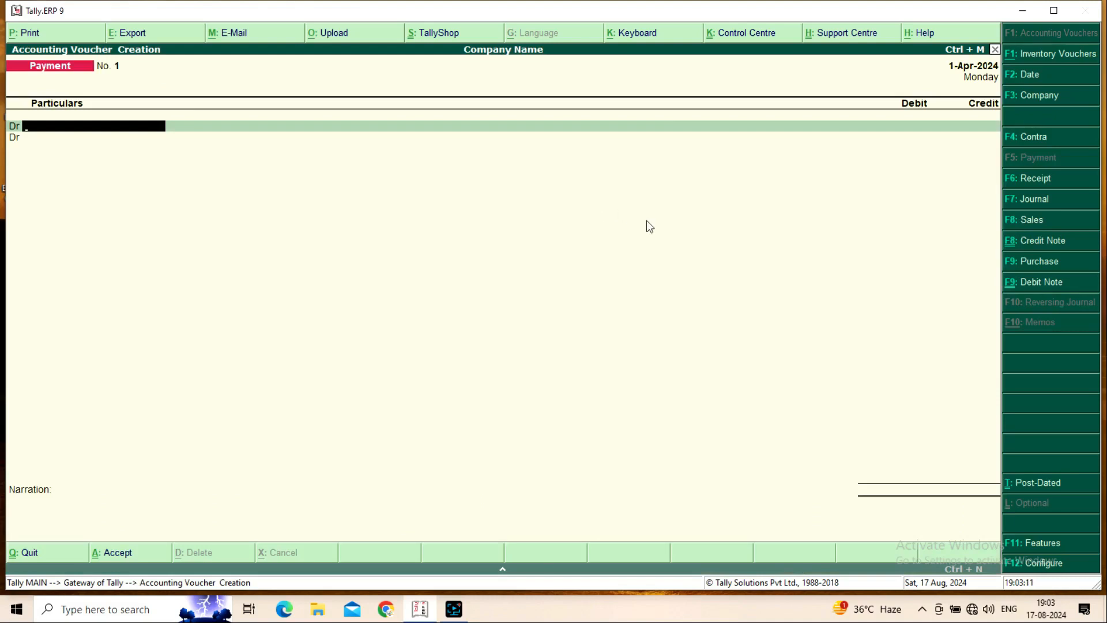
pyautogui.click(1017, 265)
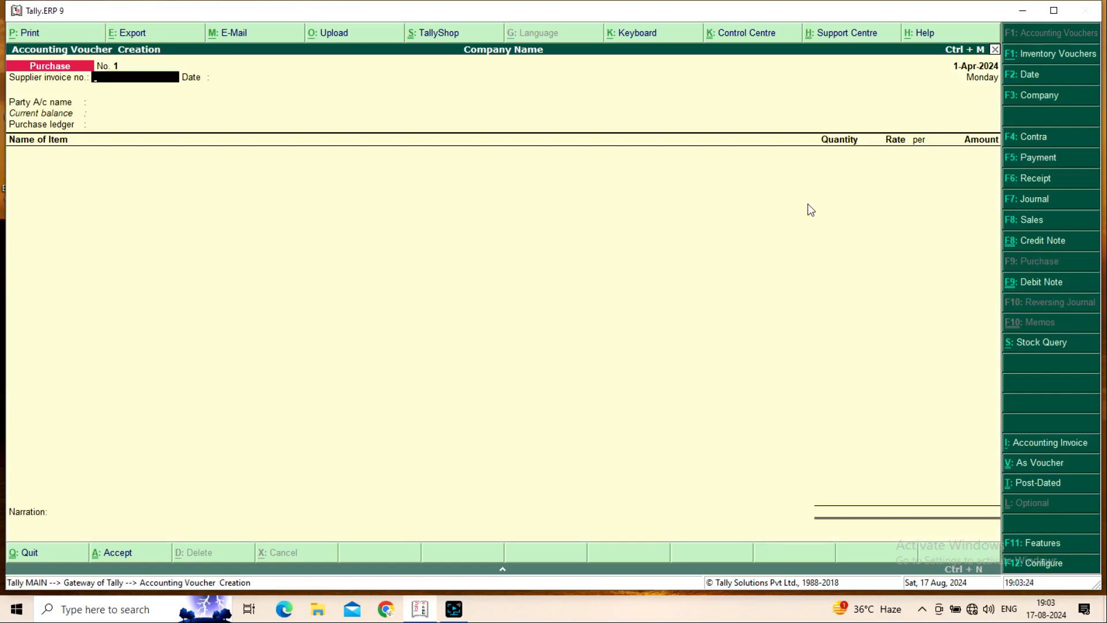
pyautogui.write('111')
pyautogui.press('Return')
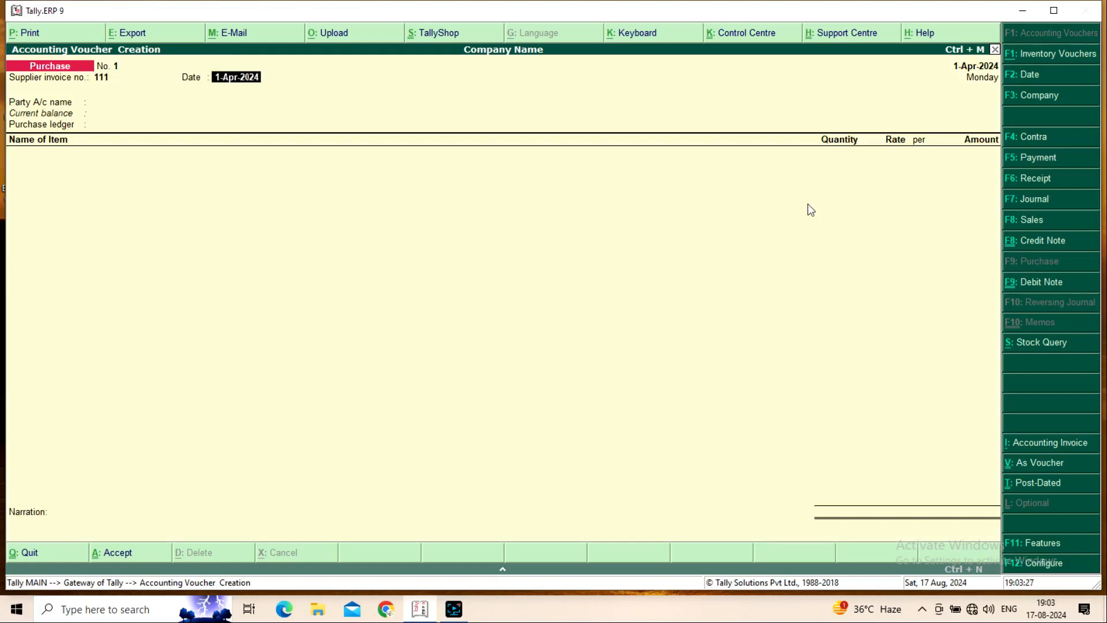
pyautogui.press('Return')
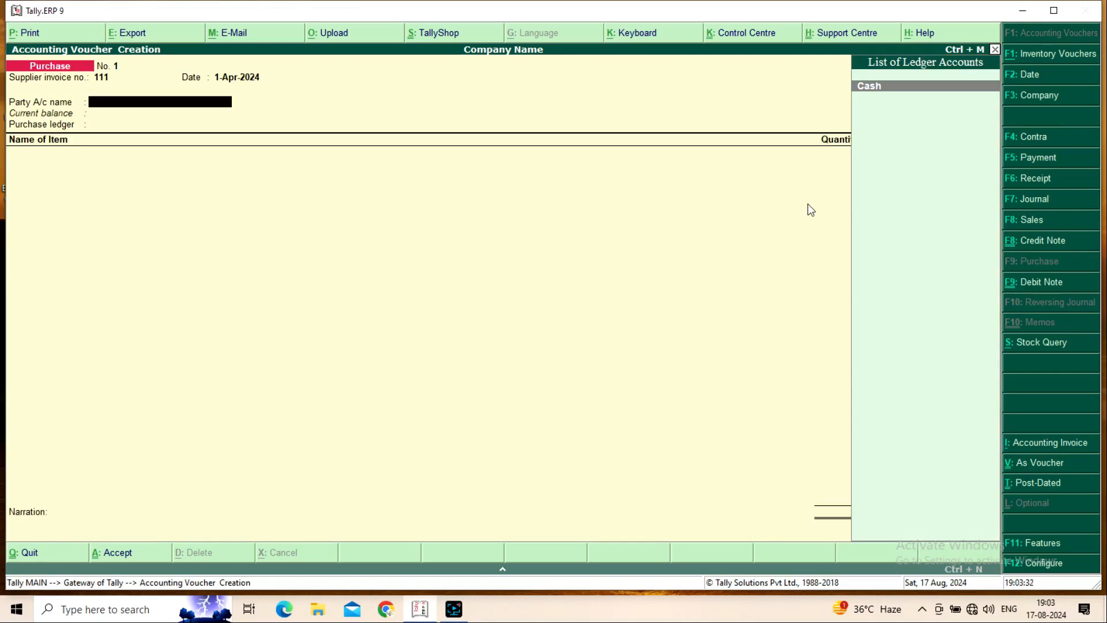
# Choose Cash as the voucher's party account and accept the supplier details without additions.
pyautogui.press('Return')
pyautogui.press('Return')
pyautogui.press('Return')
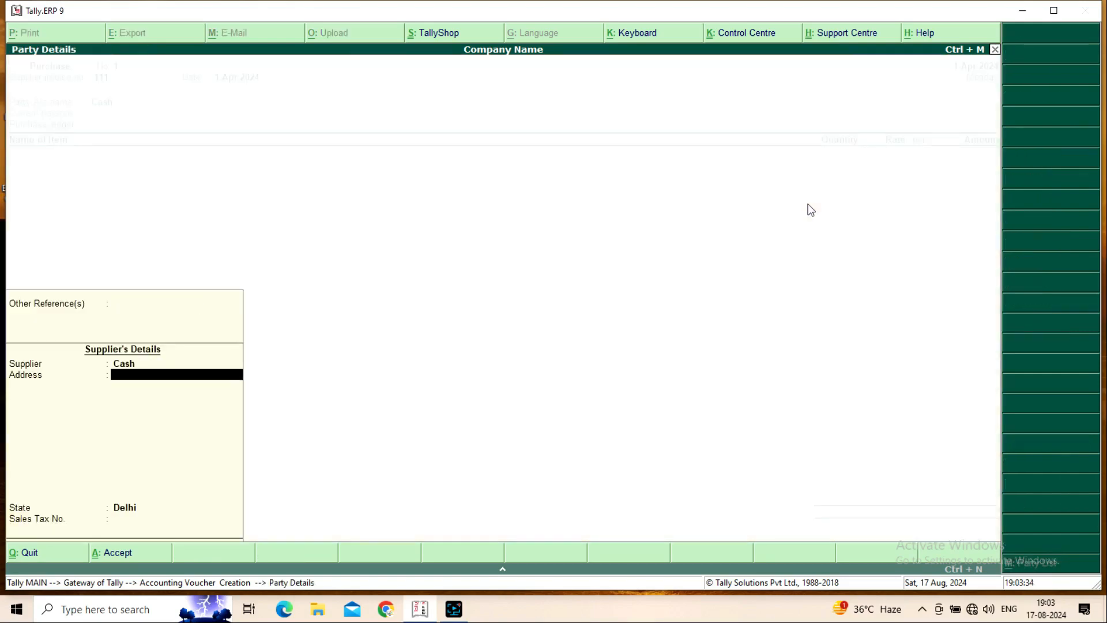
pyautogui.press('Return')
pyautogui.press('Return')
pyautogui.press('Return')
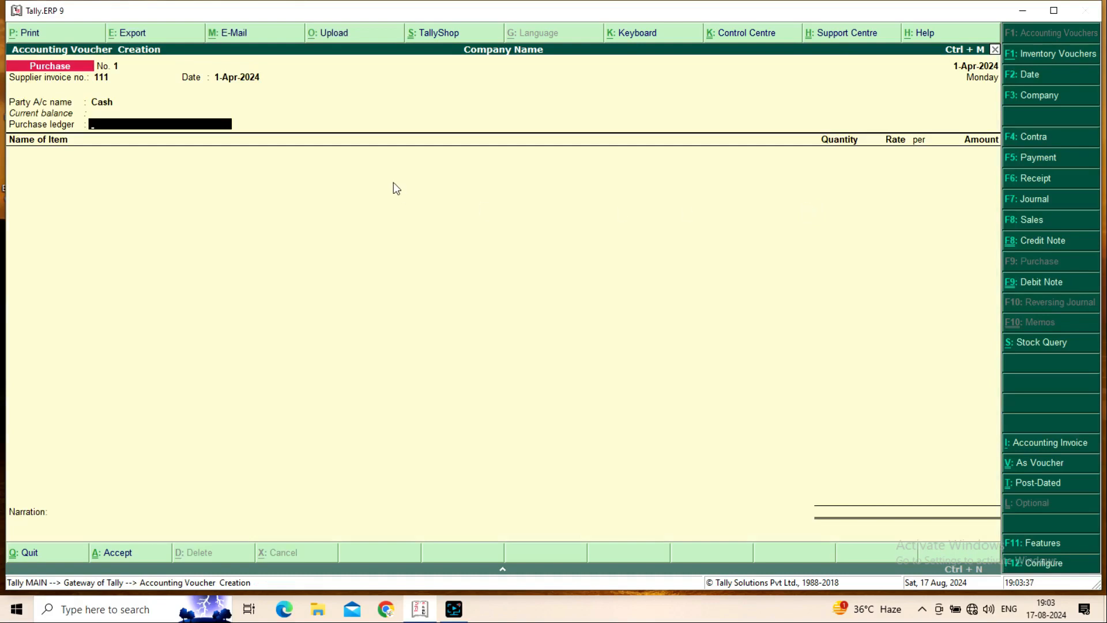
# Go back to the party account, alter the Cash ledger's opening balance to 1,00,000 and save it.
pyautogui.press('BackSpace')
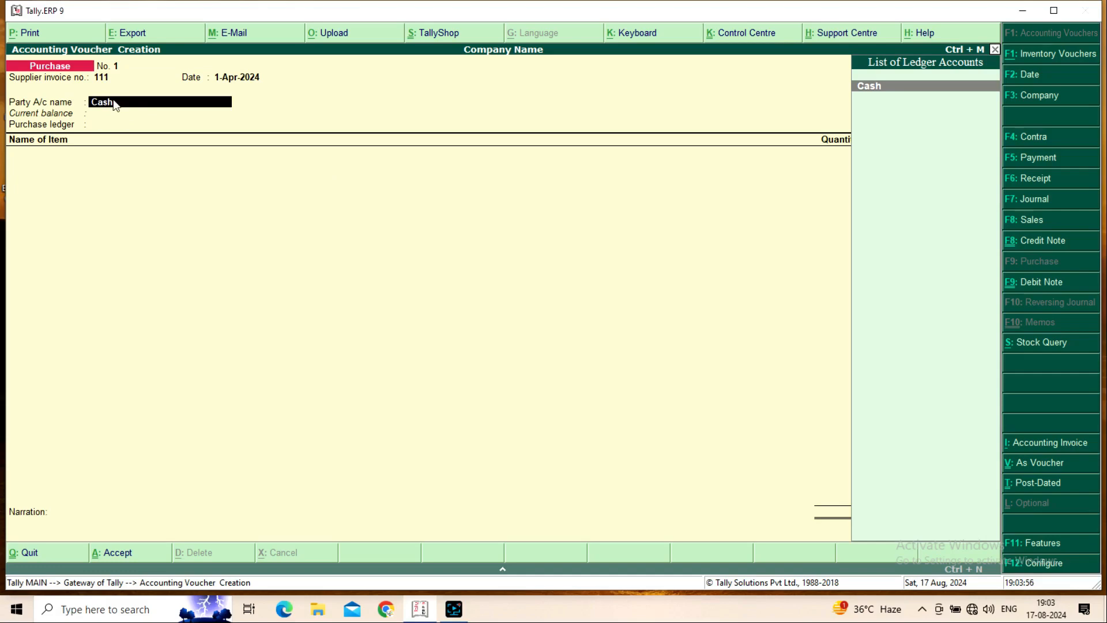
pyautogui.hotkey('ctrl', 'Return')
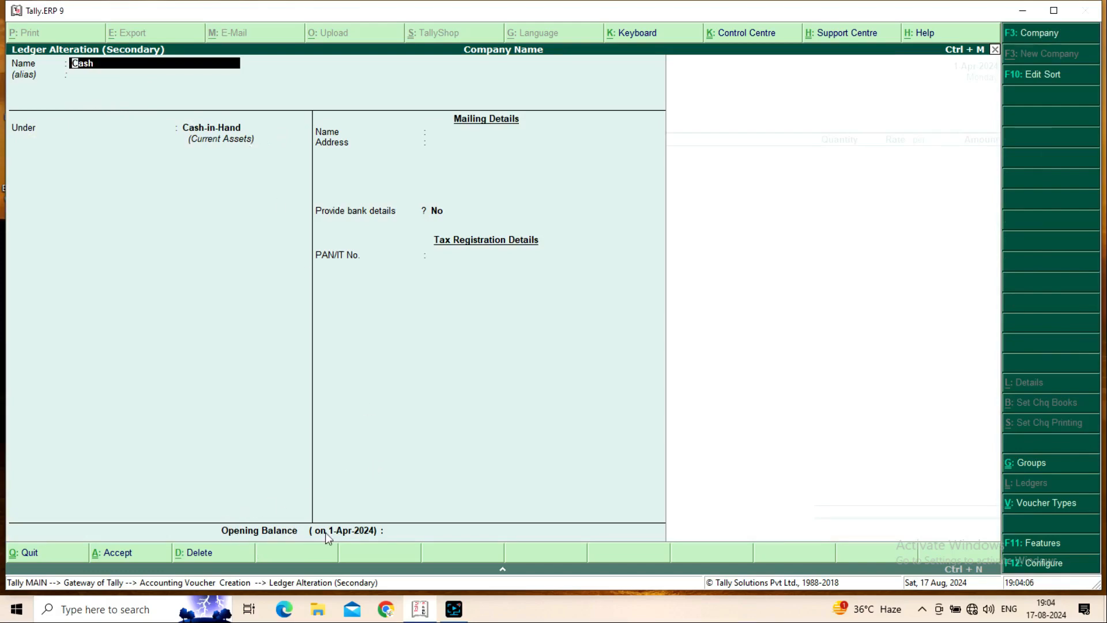
pyautogui.click(409, 531)
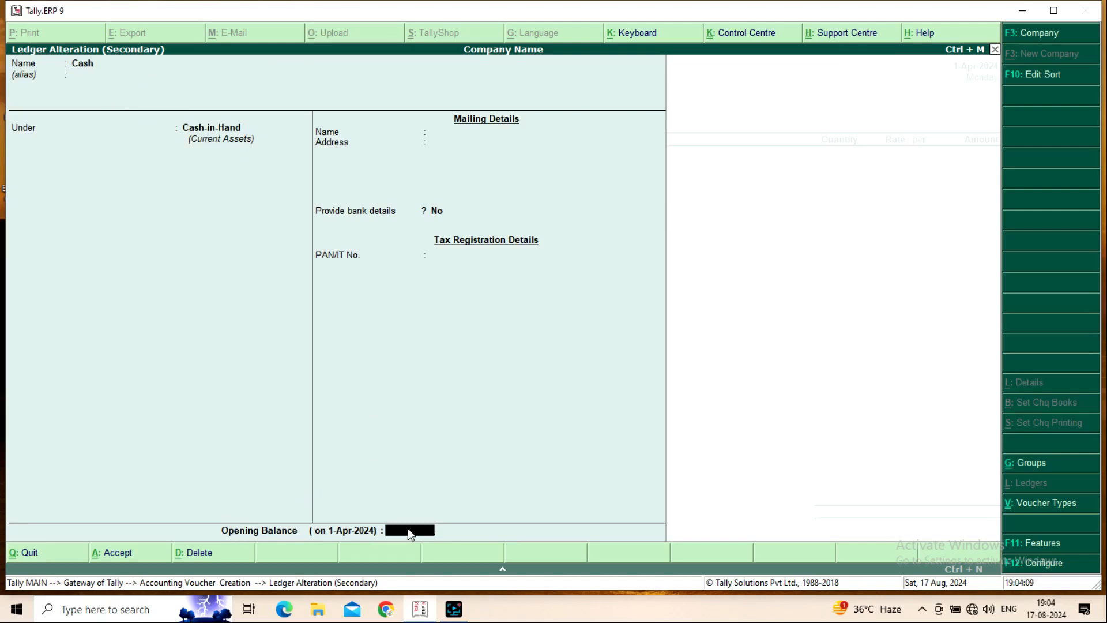
pyautogui.write('1000')
pyautogui.press('Return')
pyautogui.press('Return')
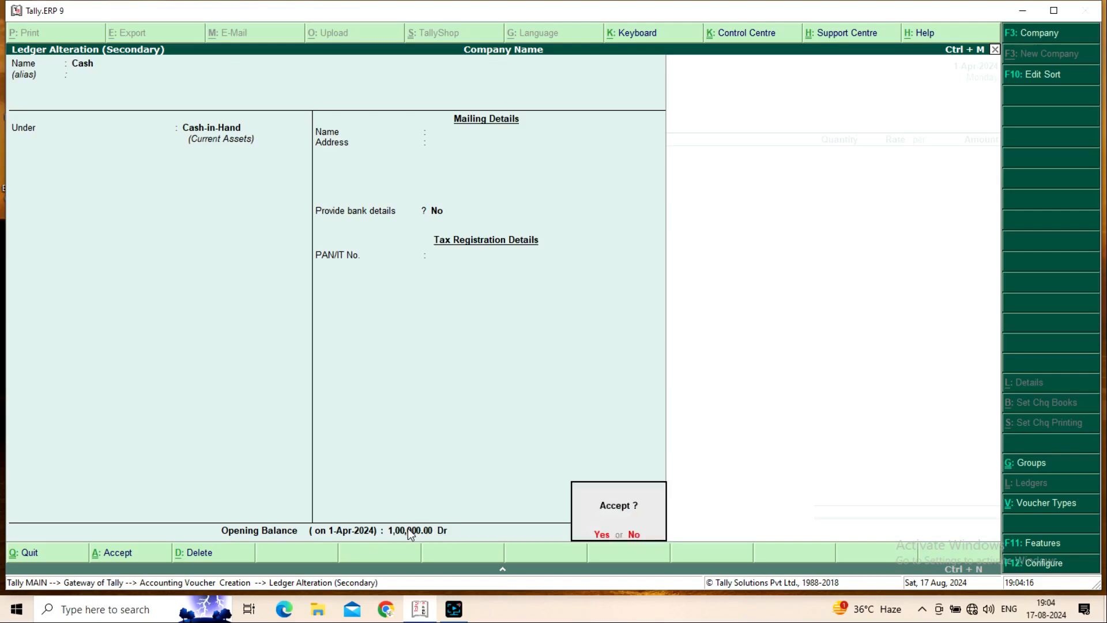
pyautogui.press('Return')
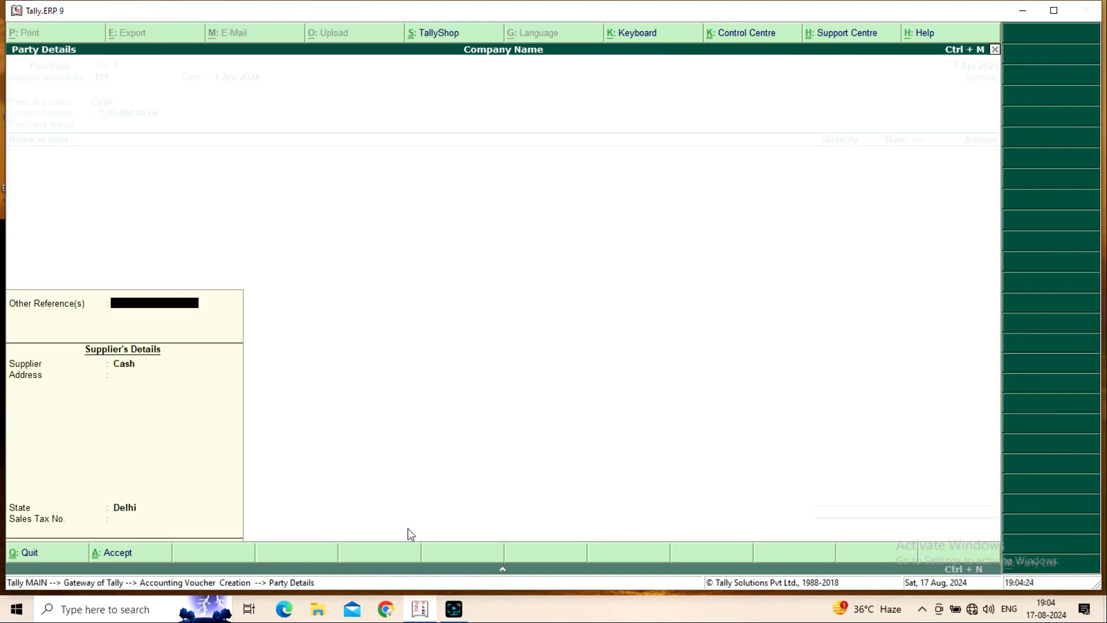
# Accept the party details for supplier Cash with the state Delhi.
pyautogui.press('Return')
pyautogui.press('Return')
pyautogui.press('Return')
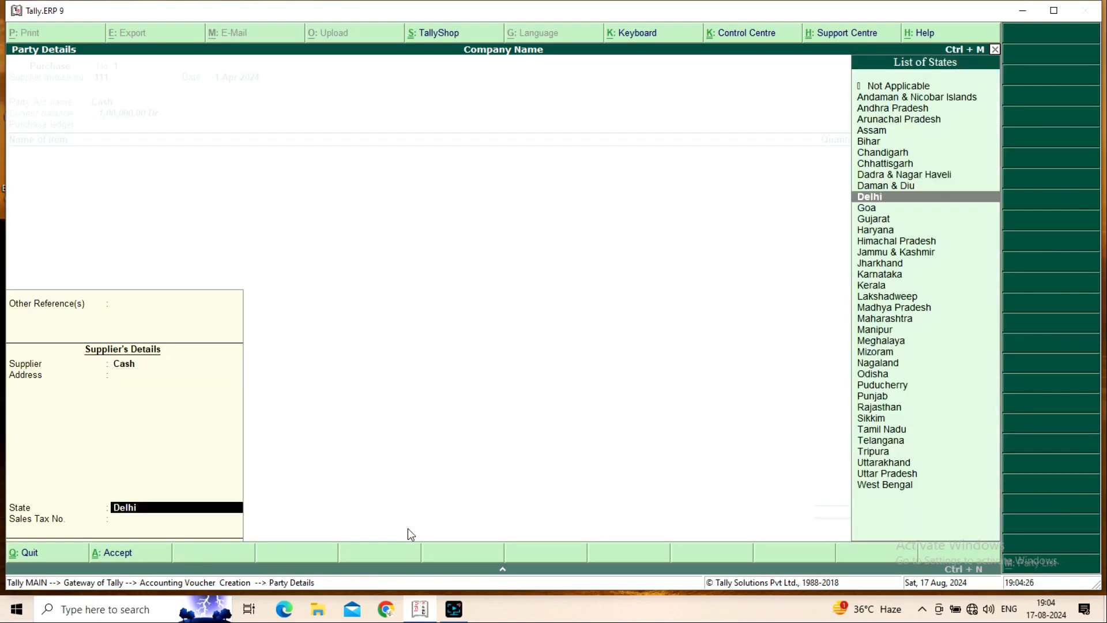
pyautogui.press('Return')
pyautogui.press('Return')
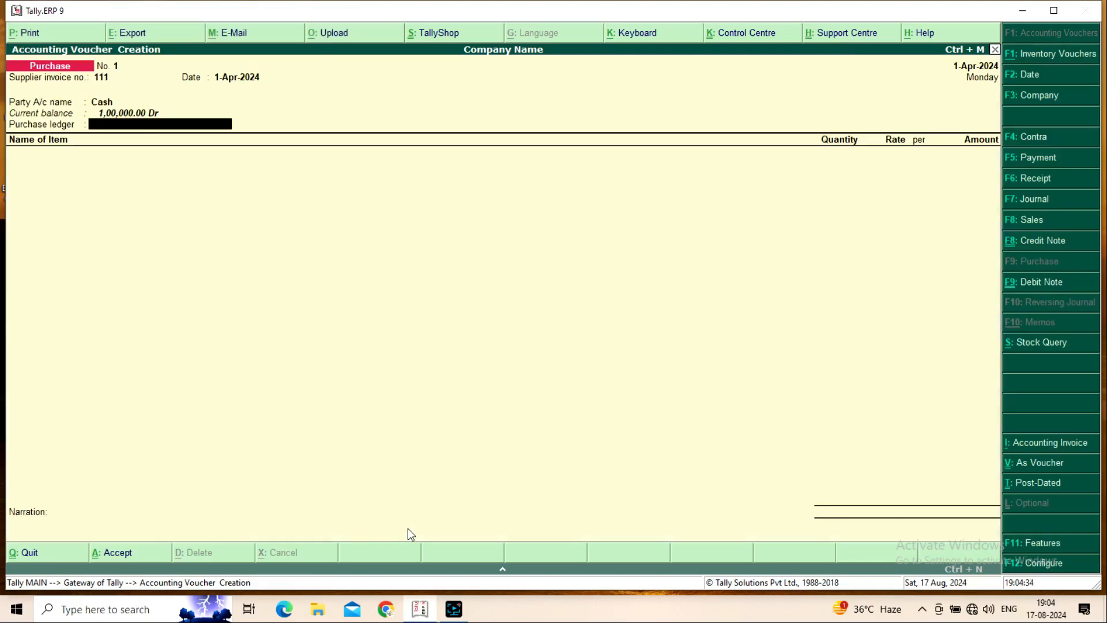
# Create the purchase ledger Purchase A/c under Purchase Accounts with inventory values affected and ledger type Not Applicable.
pyautogui.hotkey('alt', 'c')
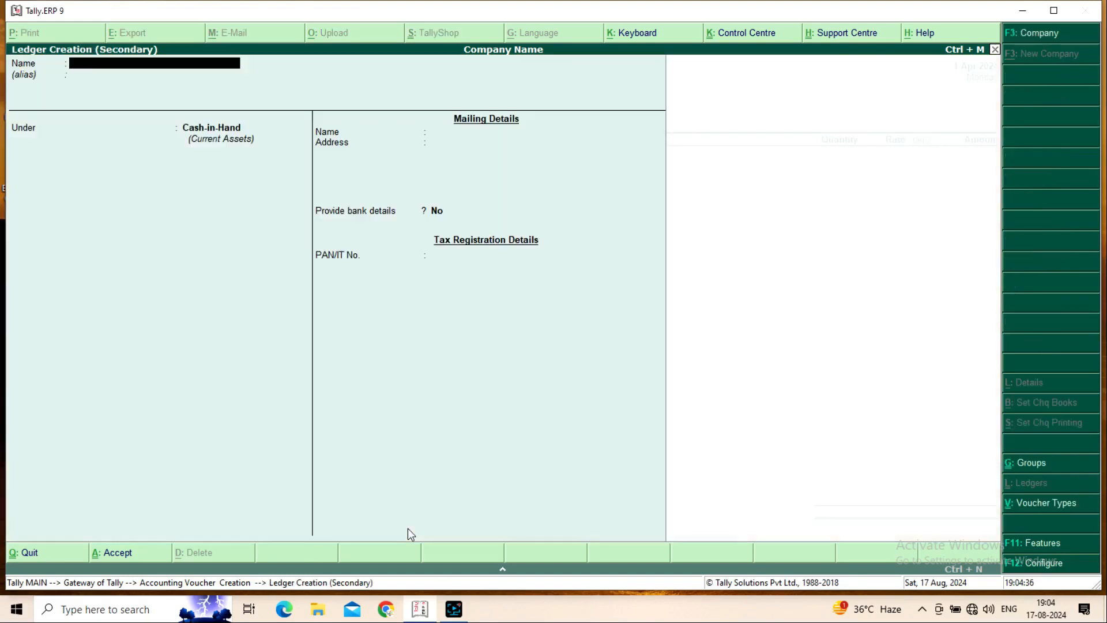
pyautogui.write('rchase A/c')
pyautogui.press('Return')
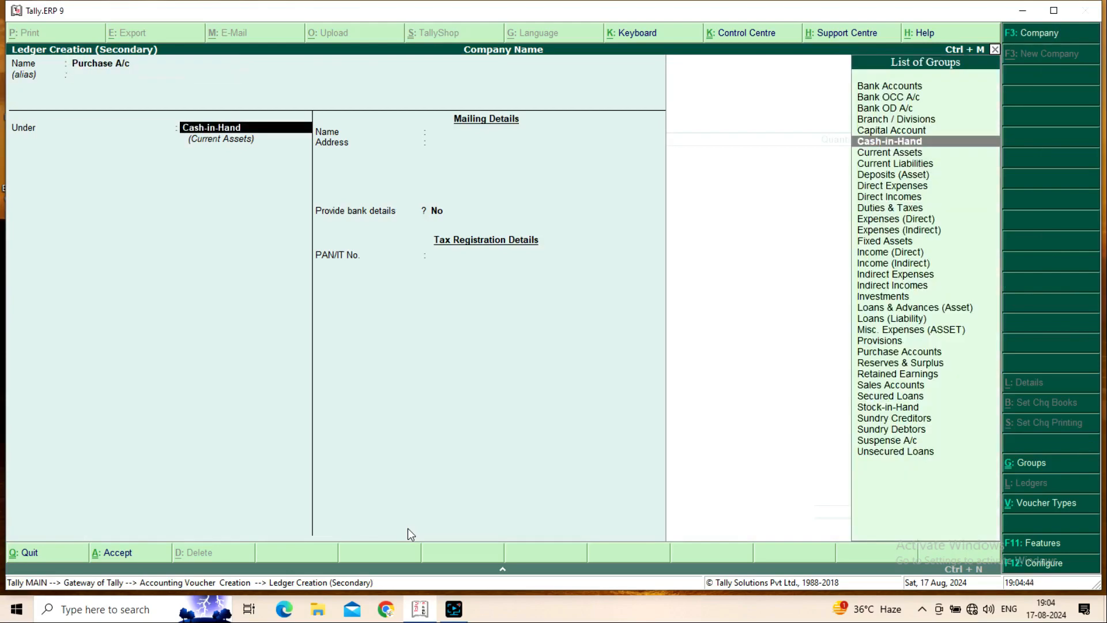
pyautogui.write('Pur')
pyautogui.press('Return')
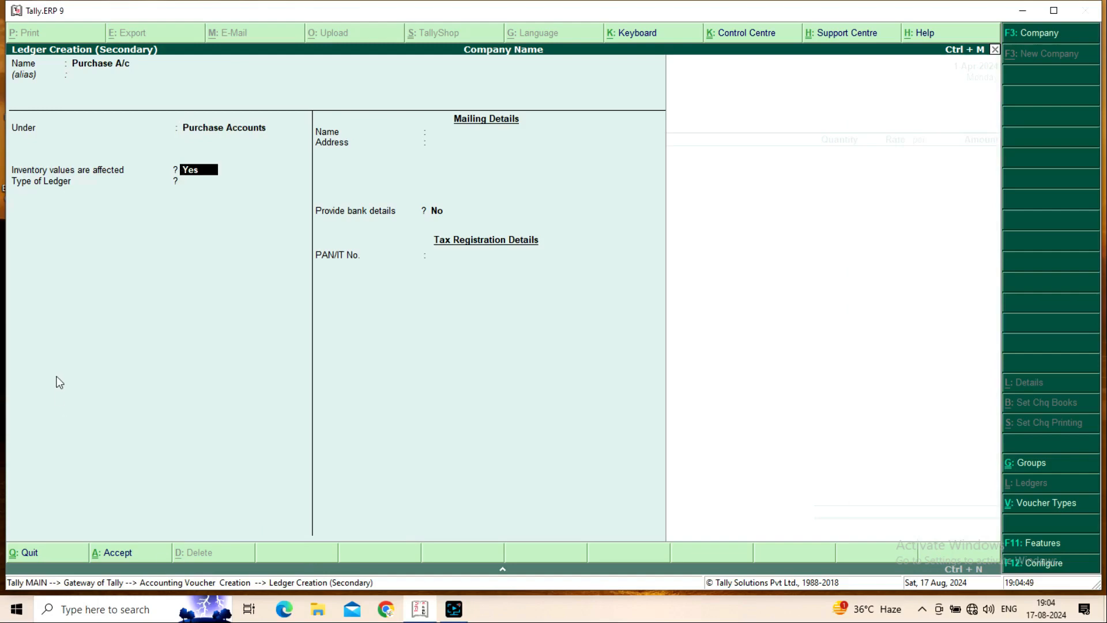
pyautogui.press('Return')
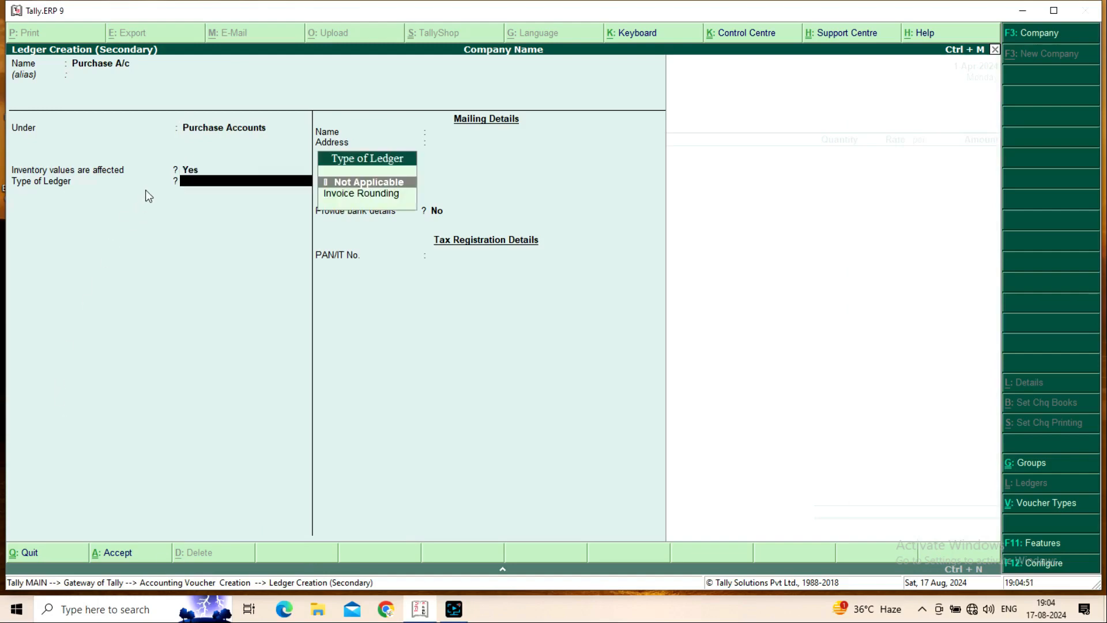
pyautogui.press('Return')
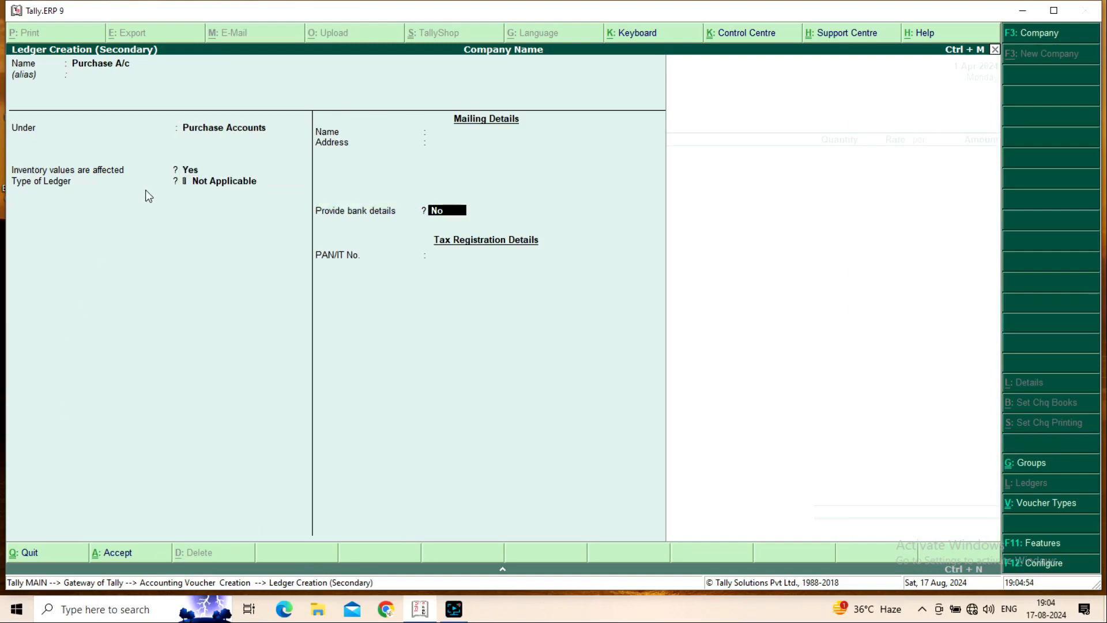
pyautogui.hotkey('ctrl', 'a')
pyautogui.press('Return')
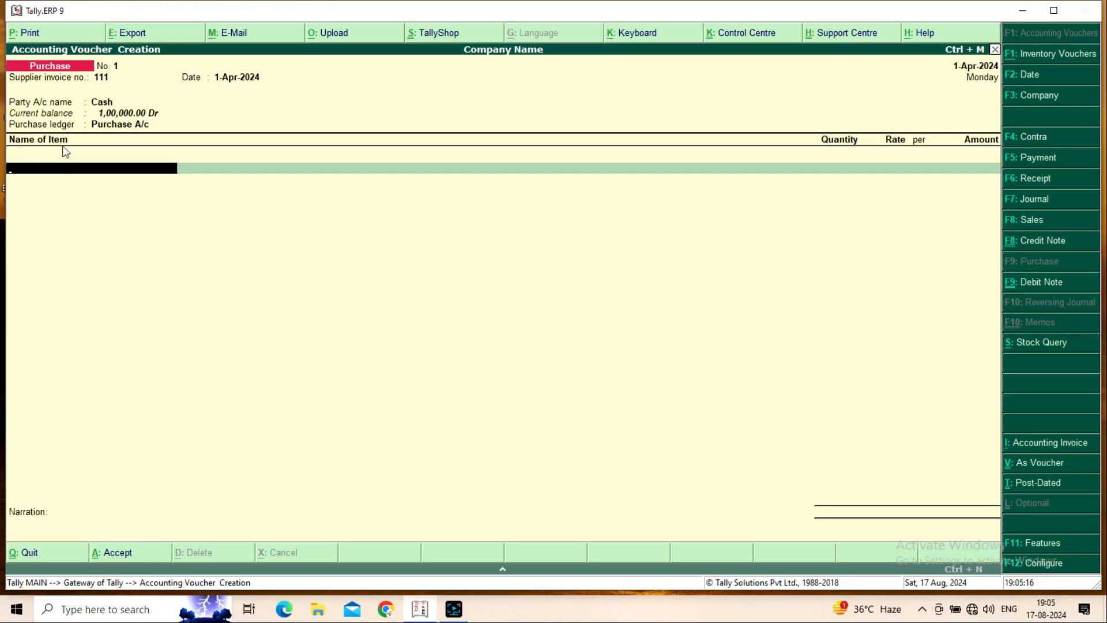
# Start creating a new stock item named PEN under the Primary group for the voucher's first item line.
pyautogui.click(90, 168)
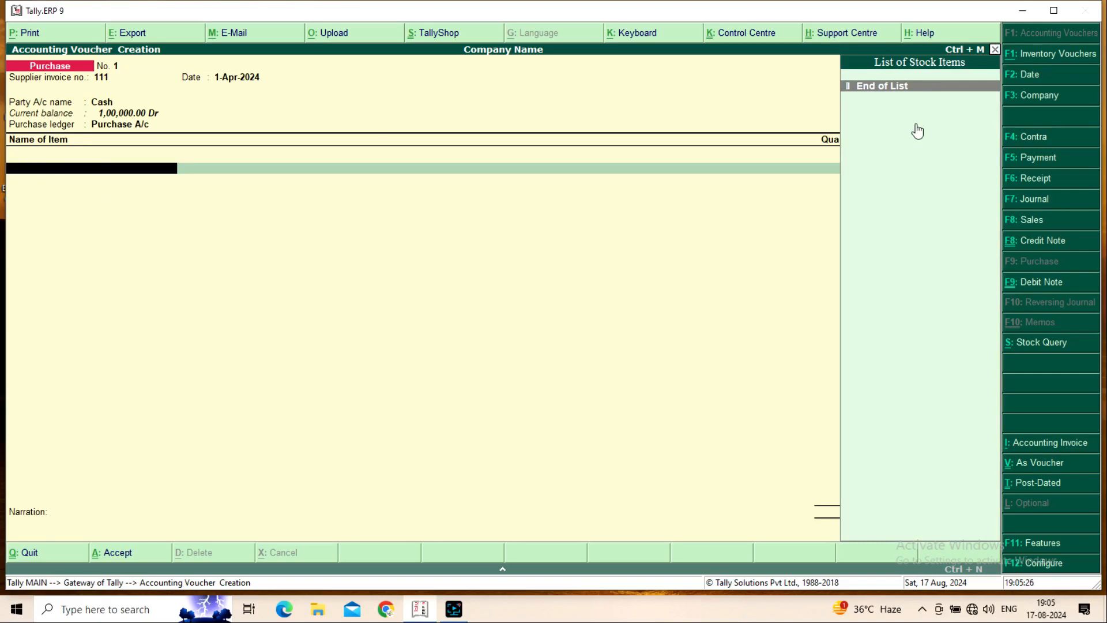
pyautogui.hotkey('alt', 'c')
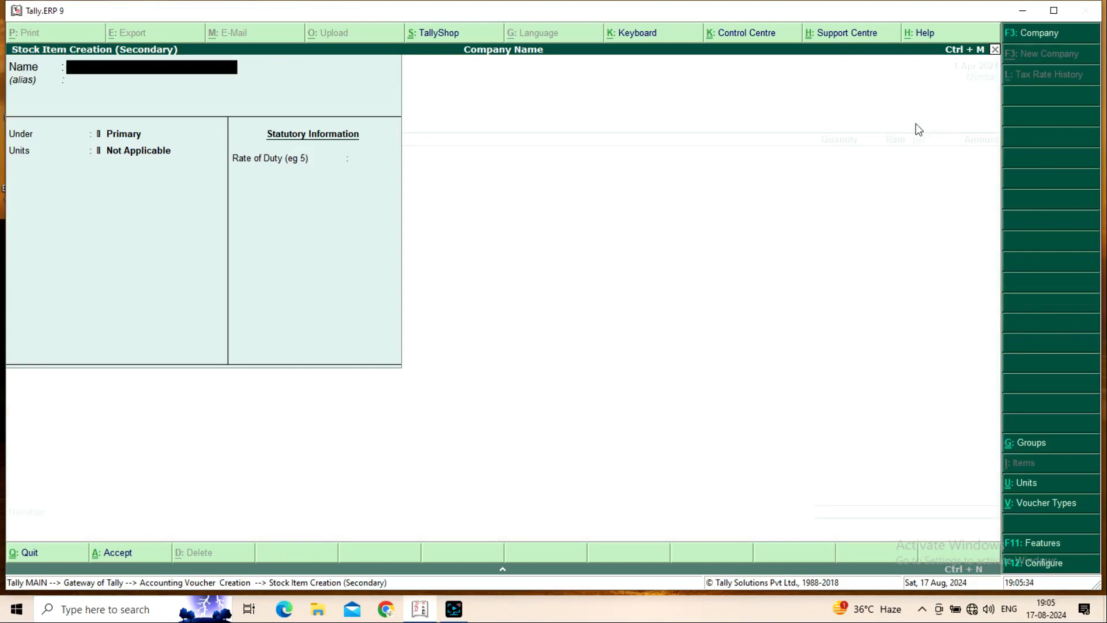
pyautogui.write('PEN')
pyautogui.press('Return')
pyautogui.press('Return')
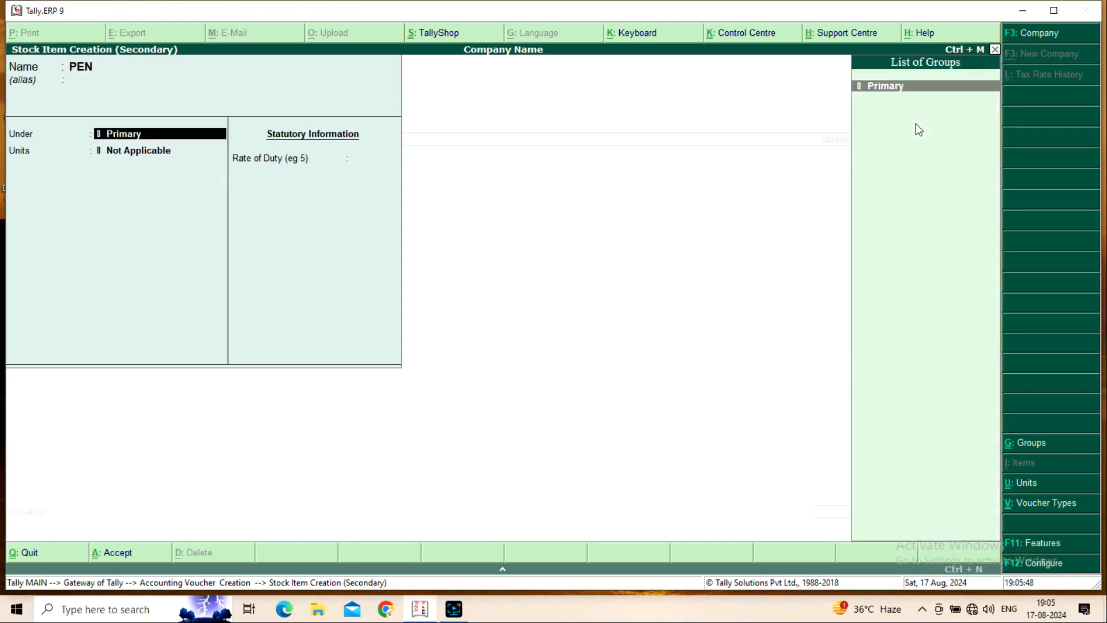
pyautogui.press('Return')
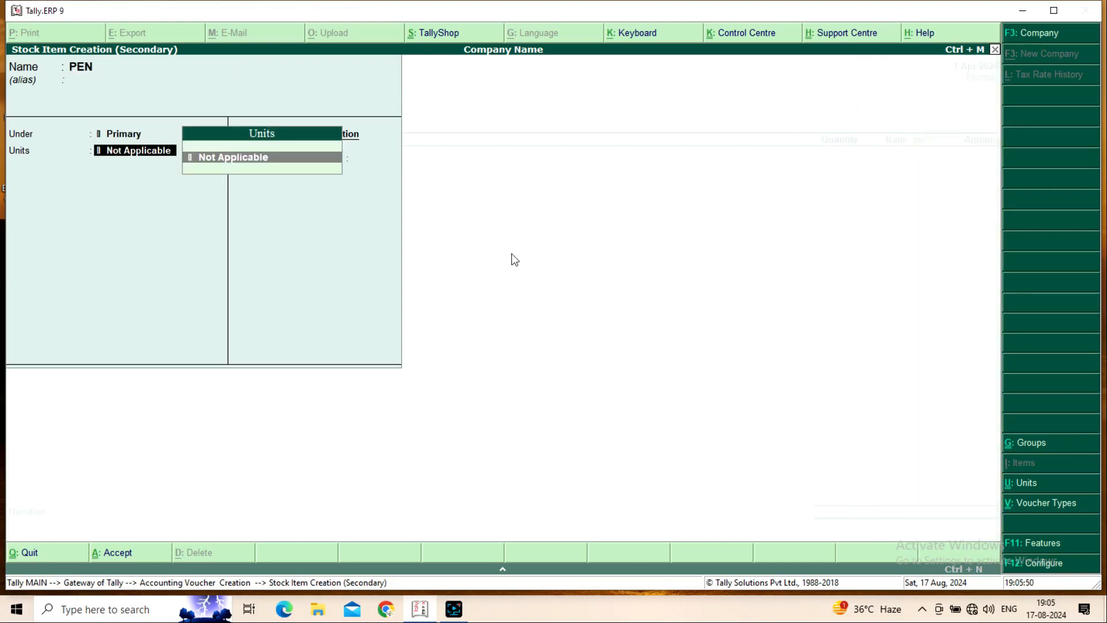
# Create the simple unit Pices with formal name Pcs and 0 decimal places for PEN, and save the stock item without a duty rate.
pyautogui.hotkey('alt', 'c')
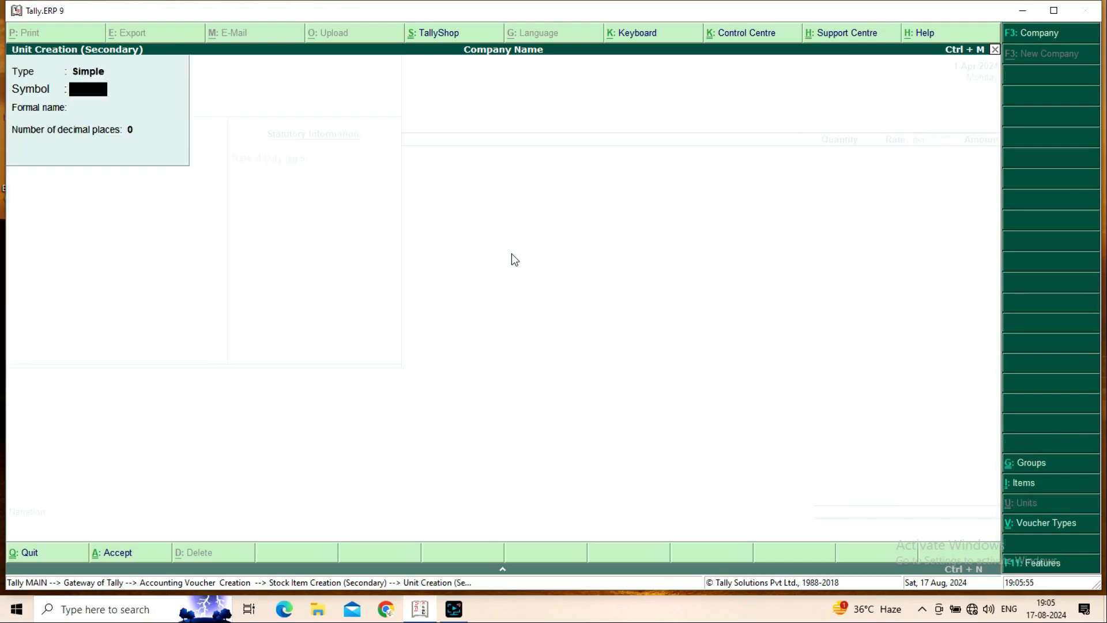
pyautogui.write('Pices')
pyautogui.press('Return')
pyautogui.write('Pcs')
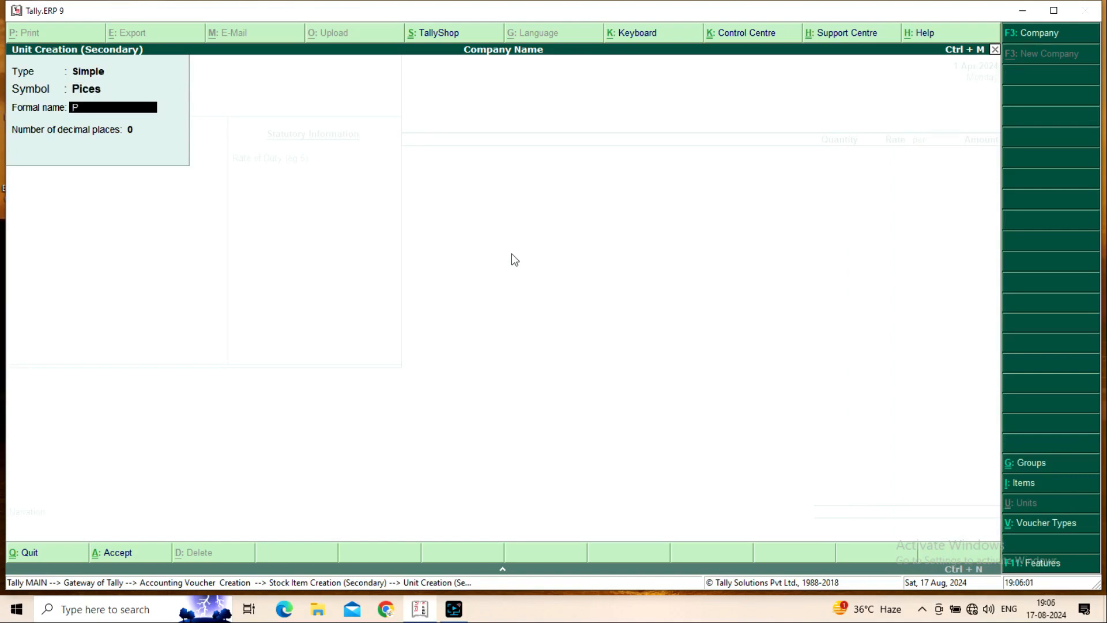
pyautogui.press('Return')
pyautogui.press('Return')
pyautogui.press('Return')
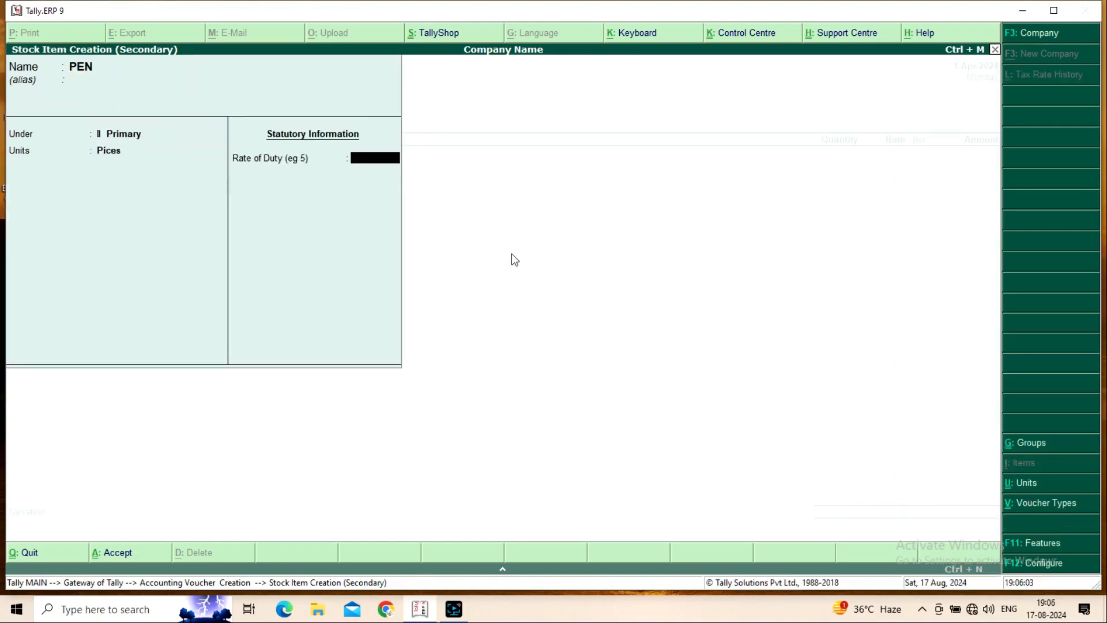
pyautogui.press('Return')
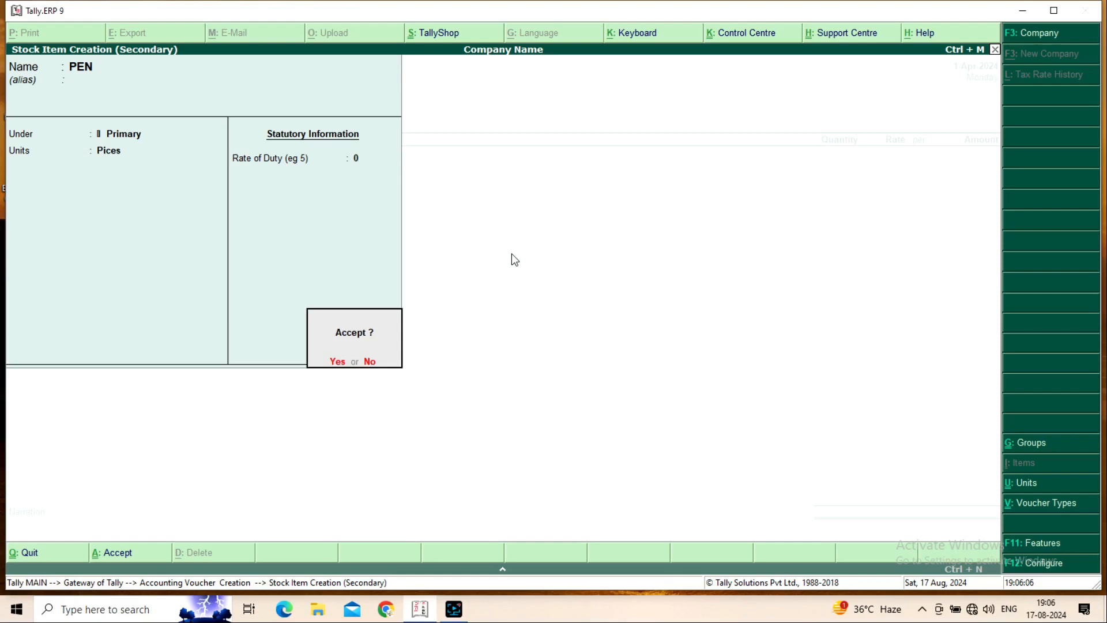
pyautogui.press('Return')
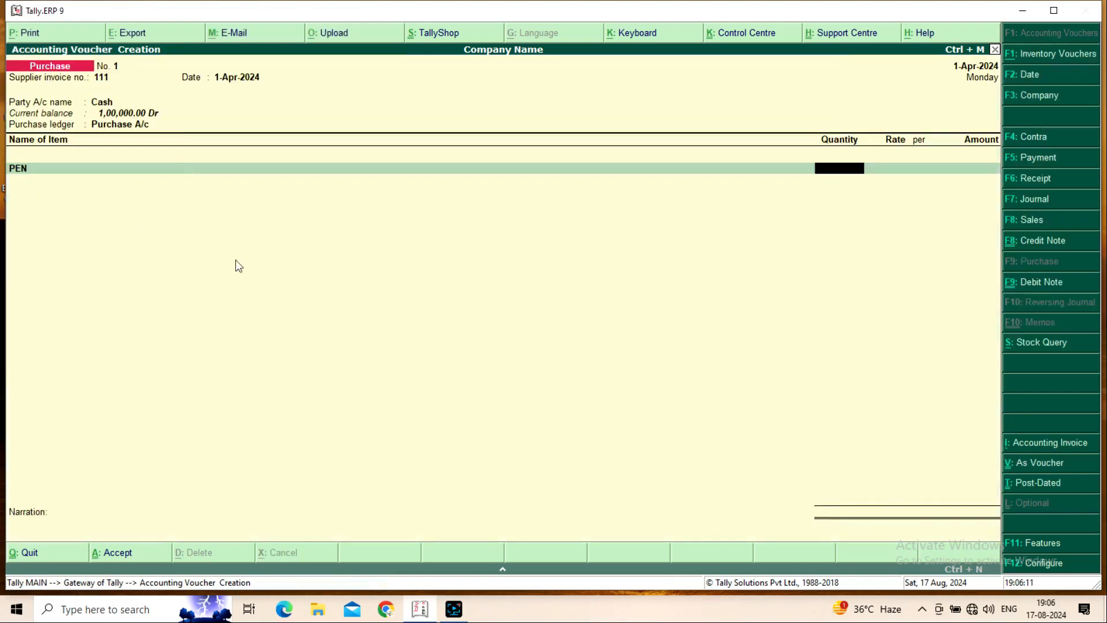
# Enter a quantity of 1,000 Pices at a rate of 2.00 per Pices for PEN in the purchase voucher.
pyautogui.write('000')
pyautogui.press('Return')
pyautogui.write('2')
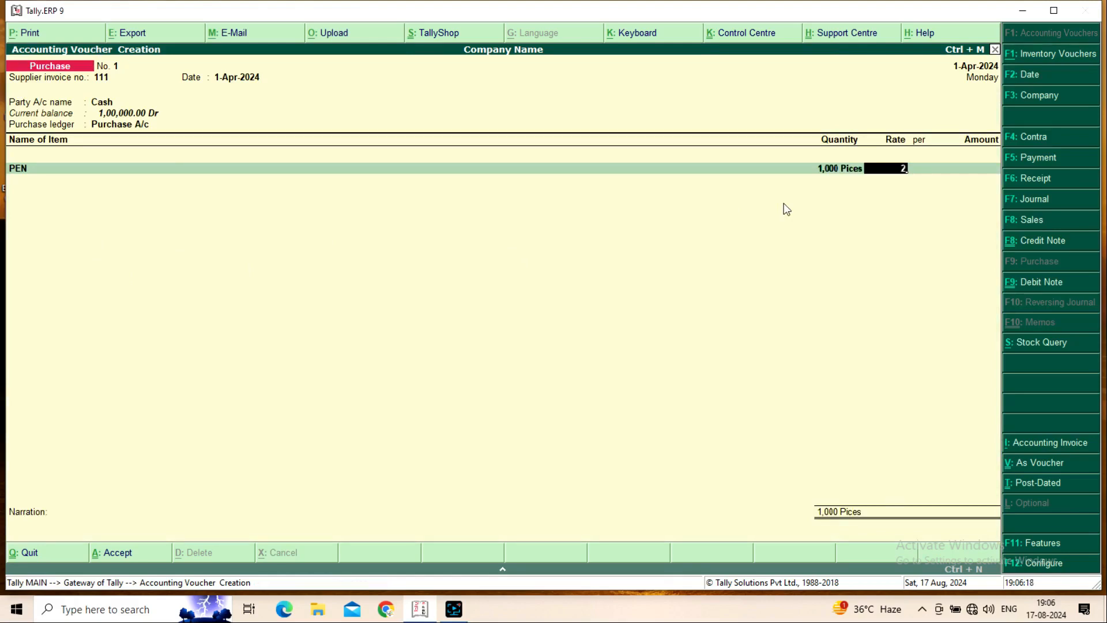
pyautogui.press('Return')
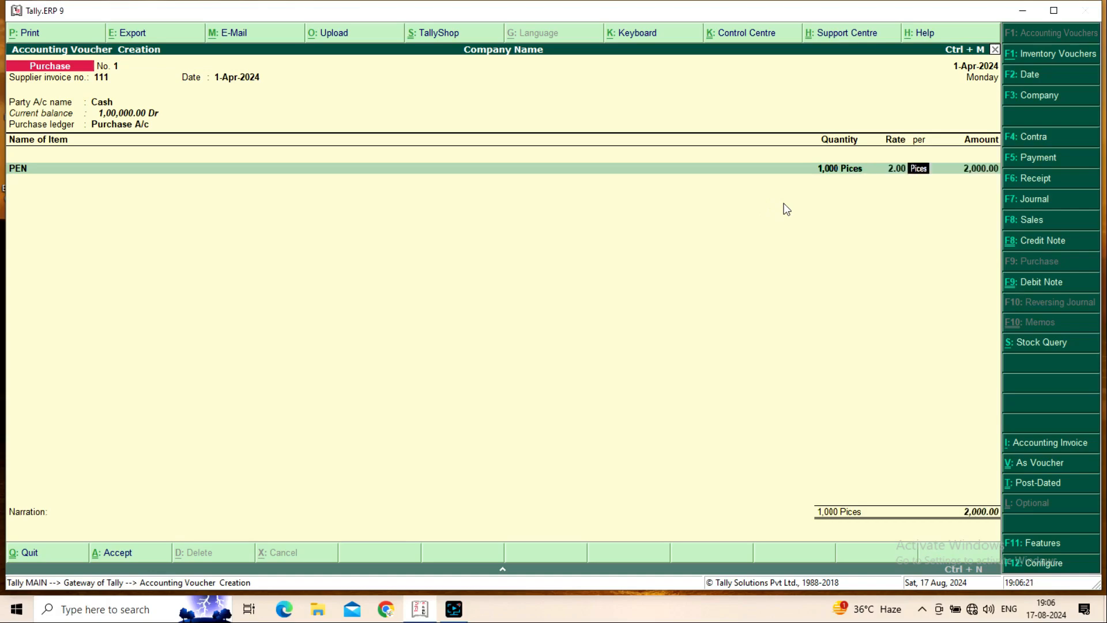
pyautogui.press('Return')
pyautogui.press('Return')
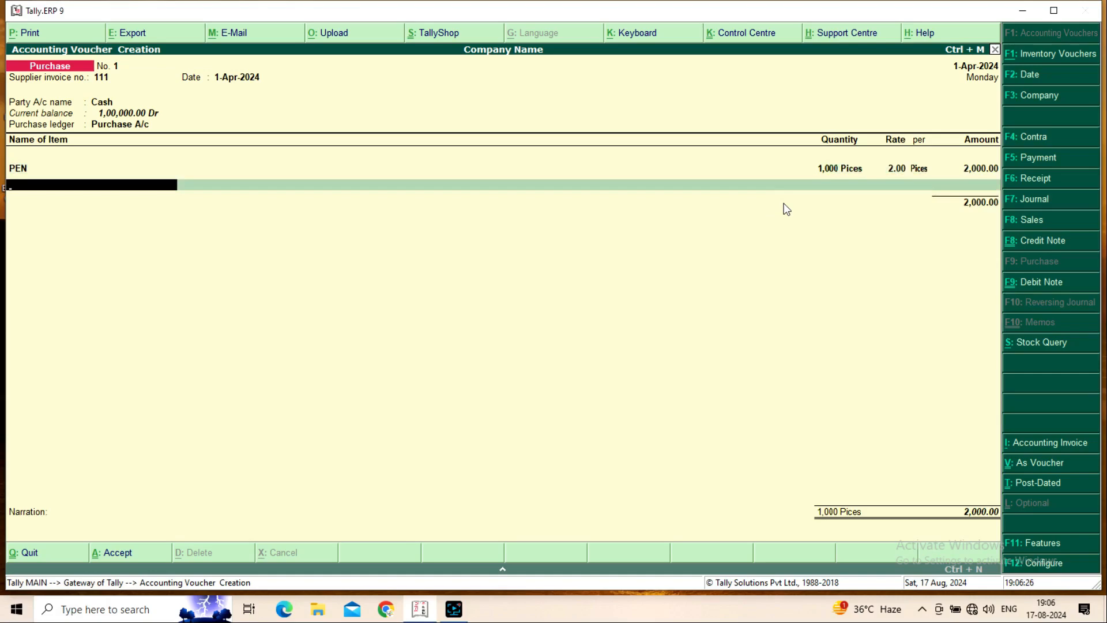
# End the item and ledger lists, leave the narration empty and save the purchase voucher.
pyautogui.press('Return')
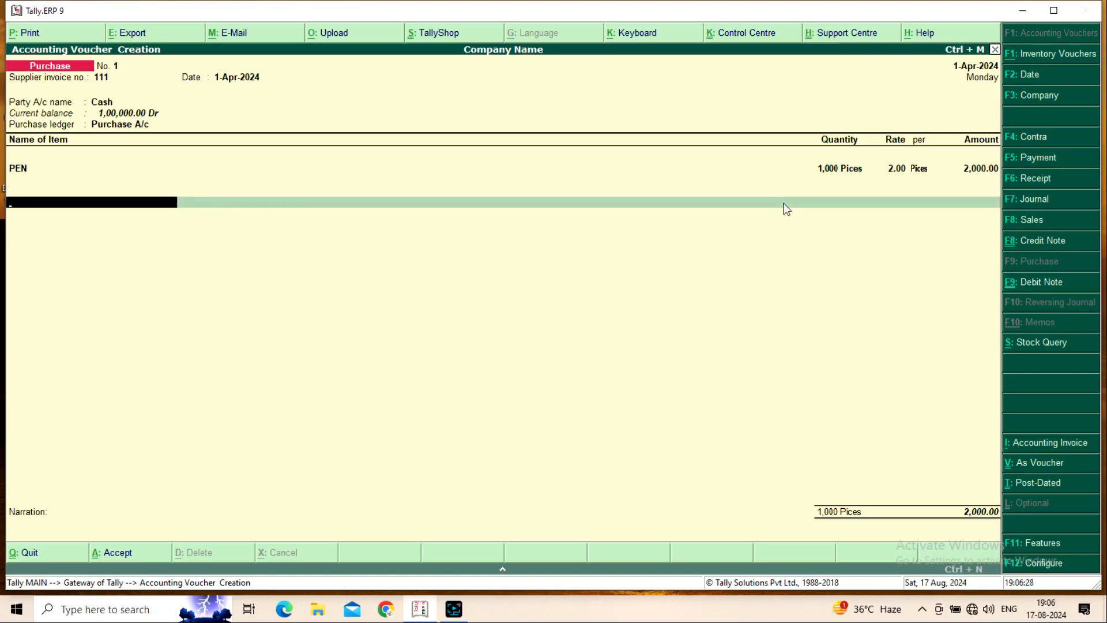
pyautogui.press('Return')
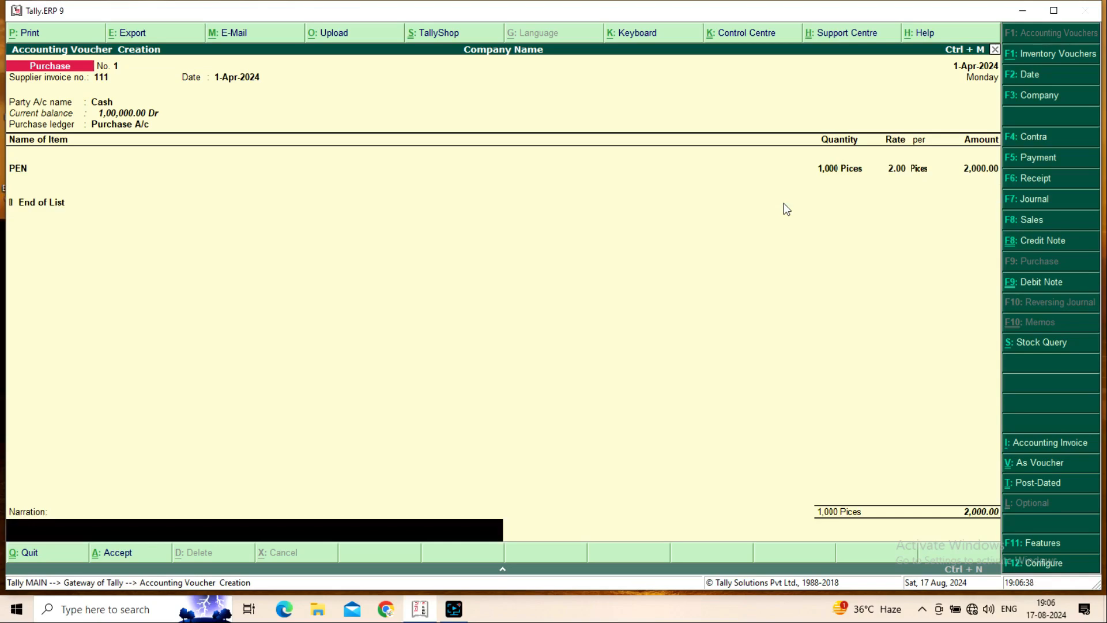
pyautogui.press('Return')
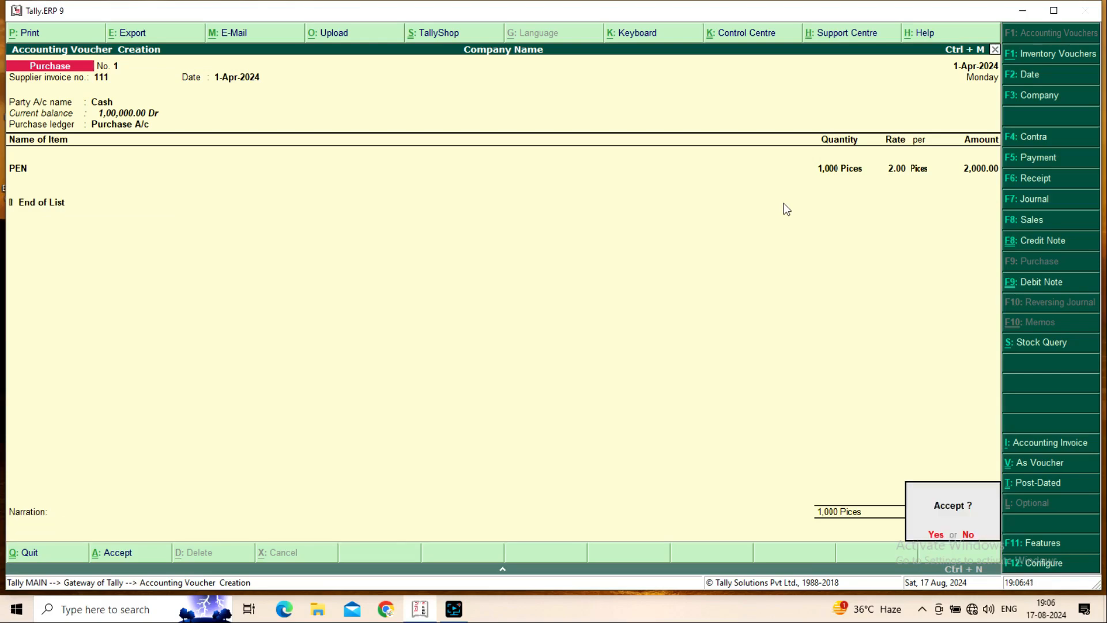
pyautogui.press('Return')
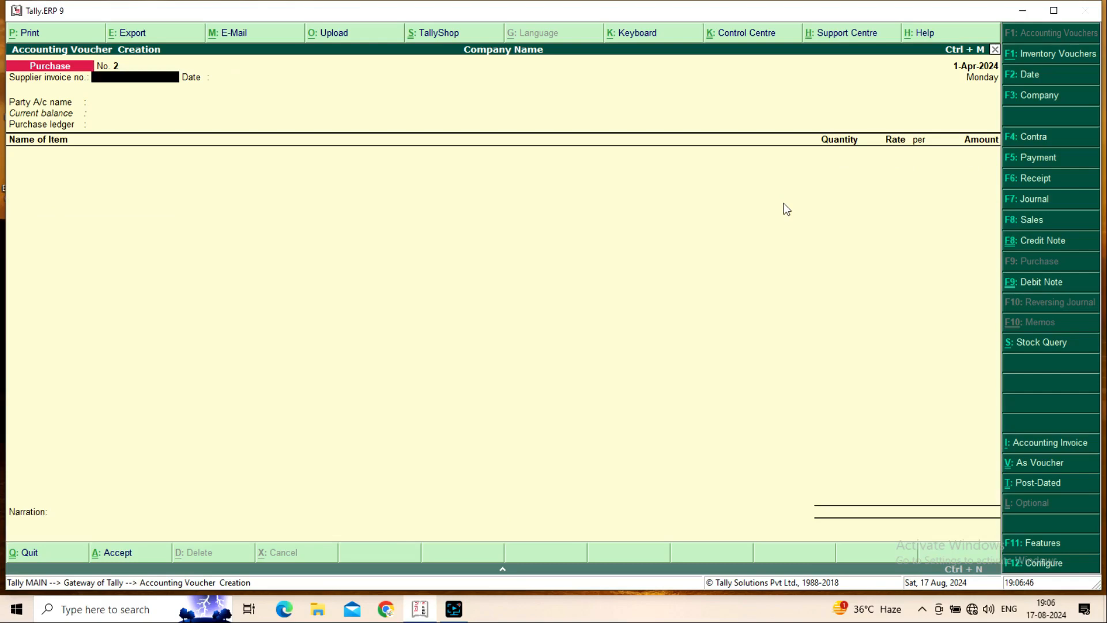
# Quit voucher entry and check PEN's closing quantity, rate and value in the Stock Summary report, closing the report when done.
pyautogui.press('Escape')
pyautogui.press('Return')
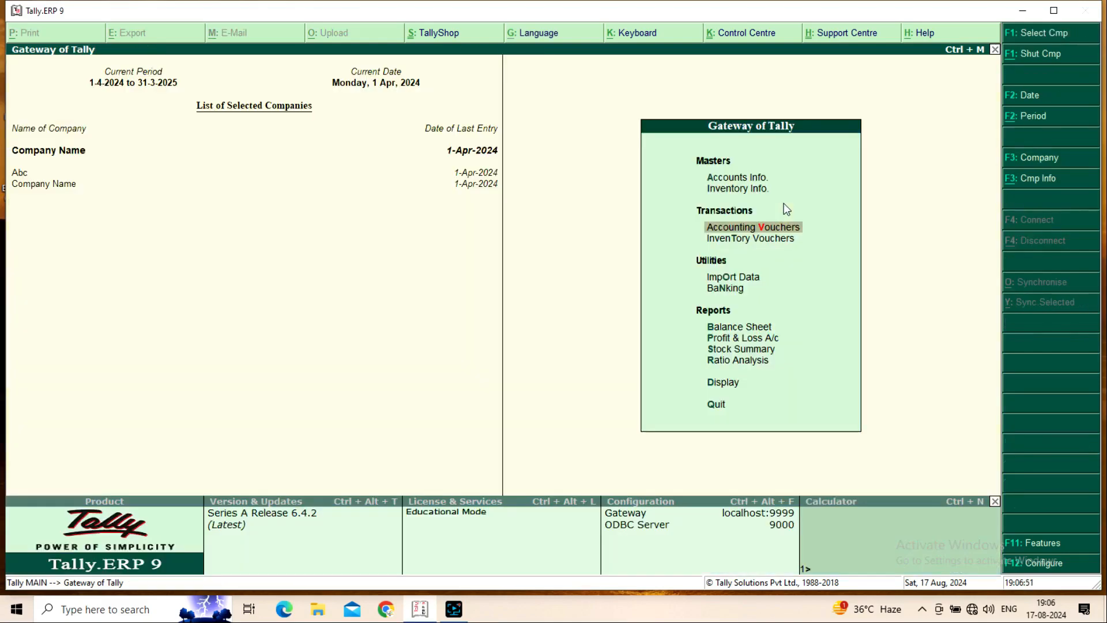
pyautogui.press('Down')
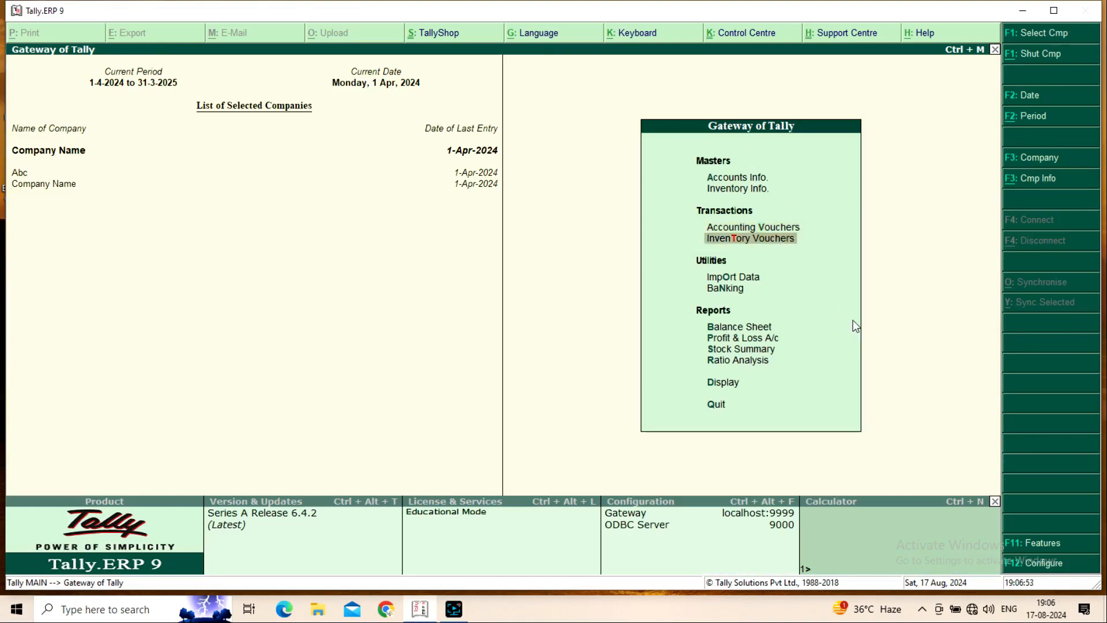
pyautogui.press('Down')
pyautogui.press('Down')
pyautogui.press('Down')
pyautogui.press('Down')
pyautogui.press('Down')
pyautogui.press('Return')
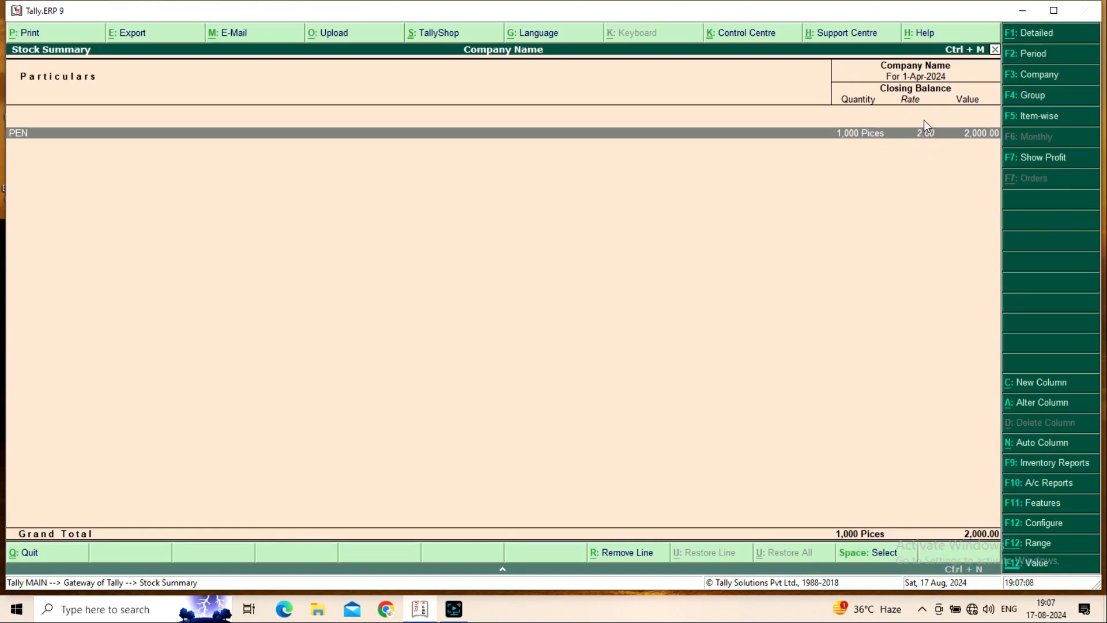
pyautogui.press('Escape')
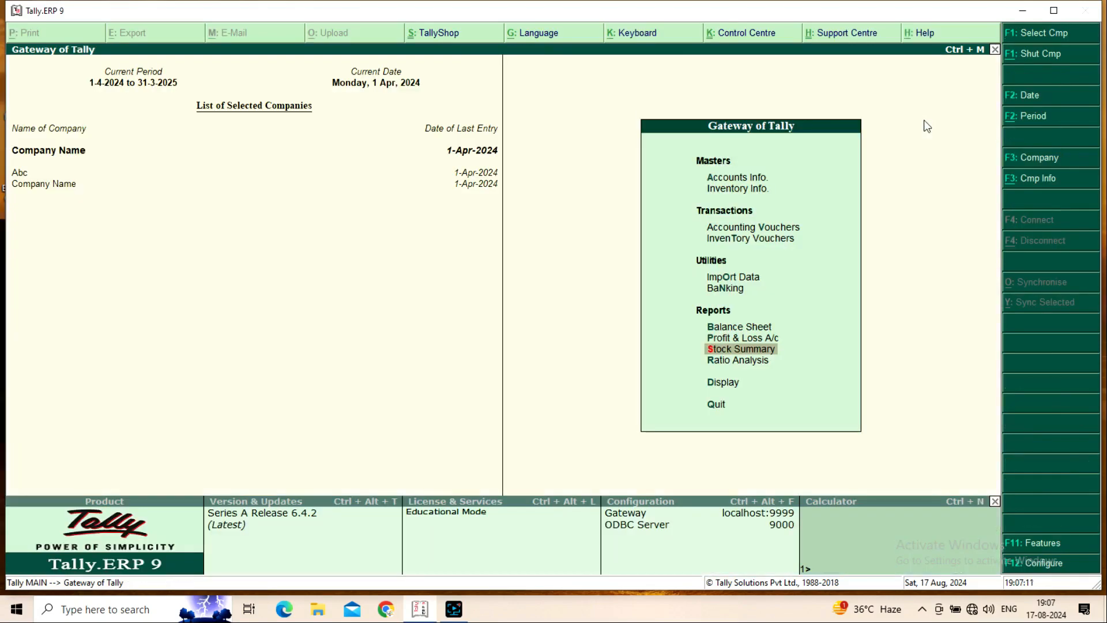
# Return to accounting voucher entry and switch the voucher type from Purchase to Debit Note.
pyautogui.press('Up')
pyautogui.press('Up')
pyautogui.press('Up')
pyautogui.press('Up')
pyautogui.press('Up')
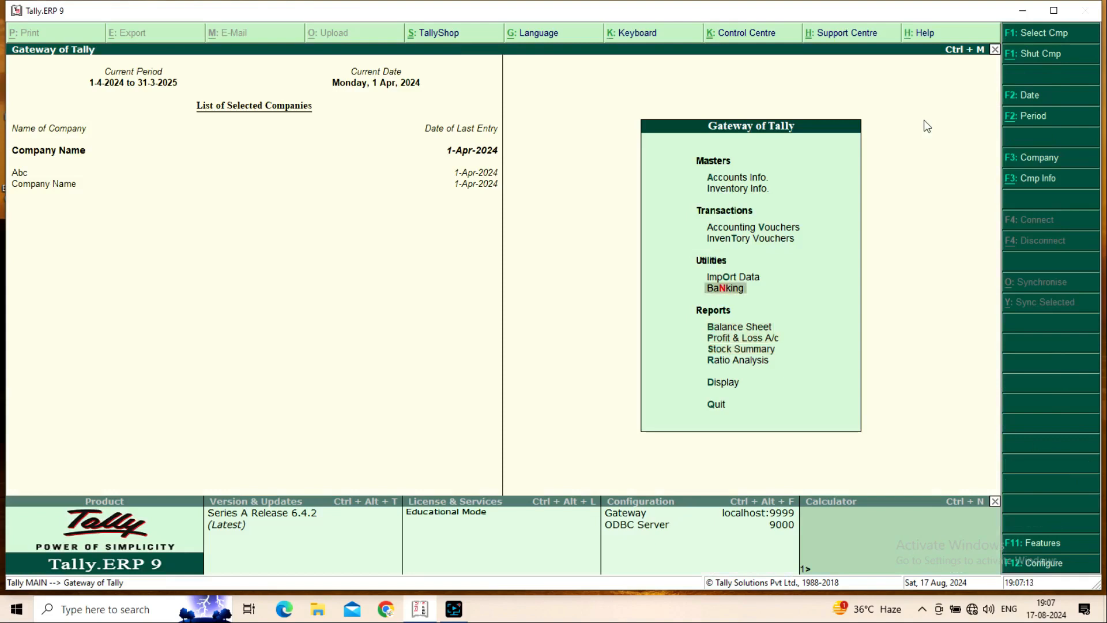
pyautogui.press('Up')
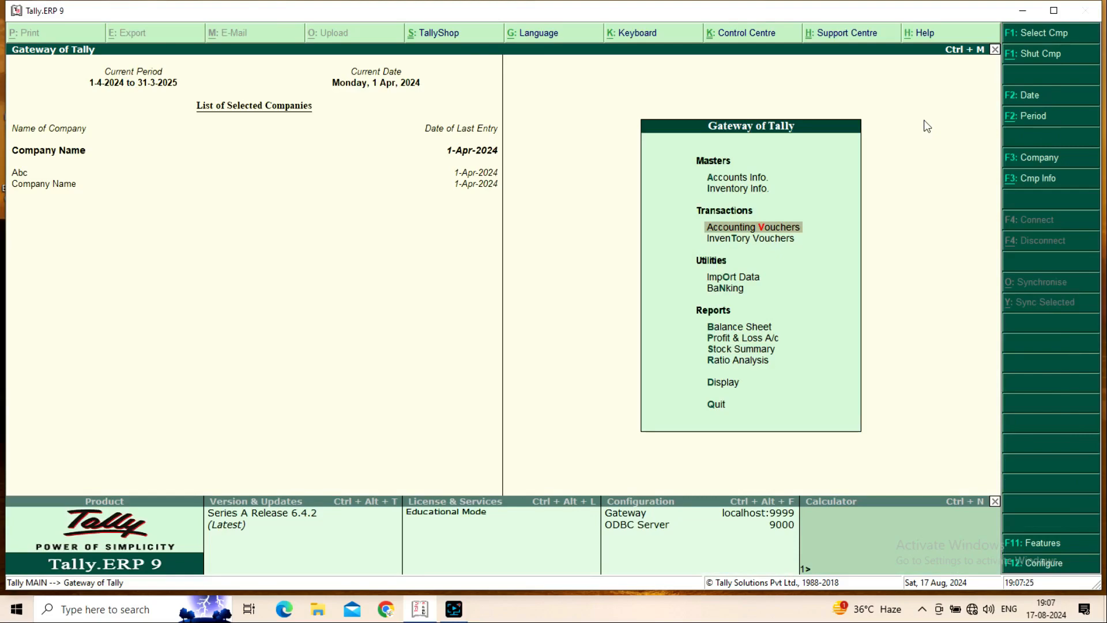
pyautogui.press('Return')
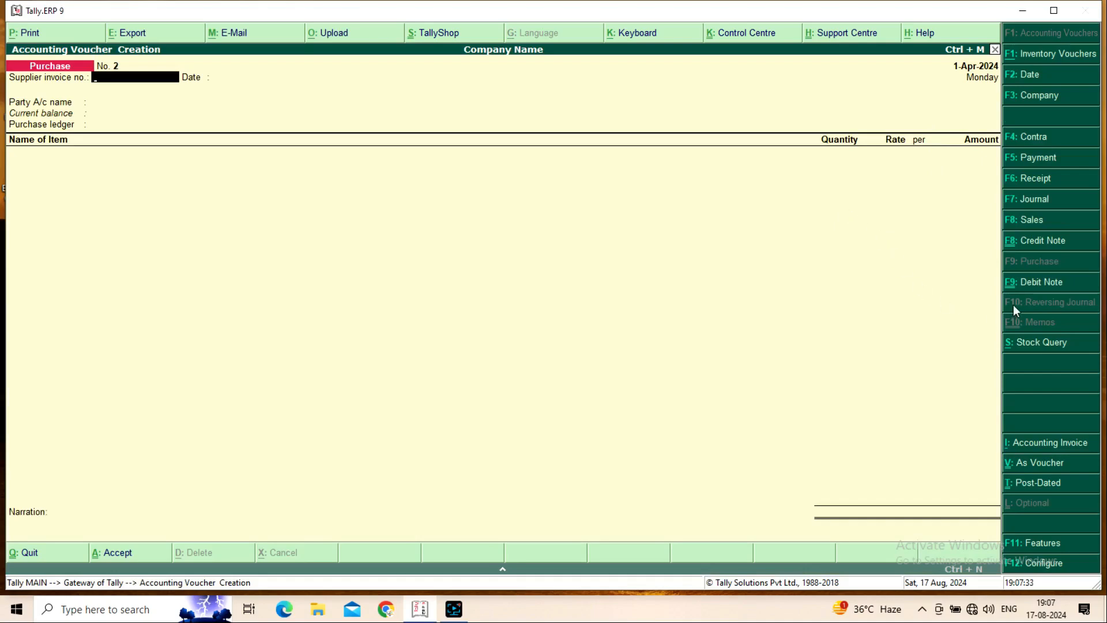
pyautogui.click(1036, 283)
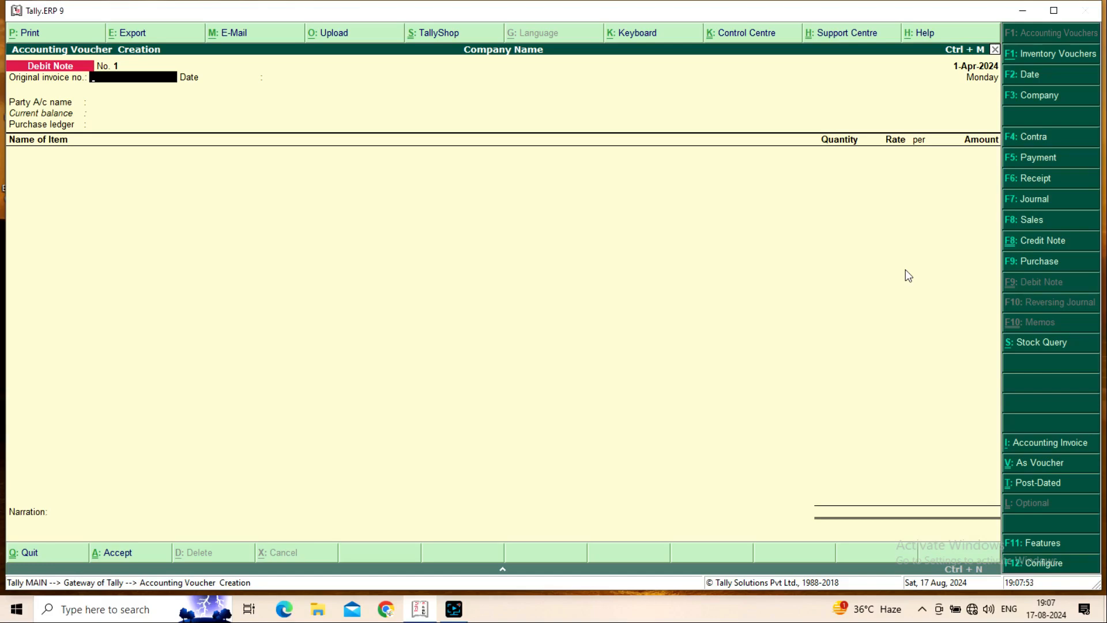
# Enter original invoice number 111 dated 1-Apr-2024 and party account Cash in the debit note, accepting the buyer's details with state Delhi.
pyautogui.write('111')
pyautogui.press('Return')
pyautogui.press('Return')
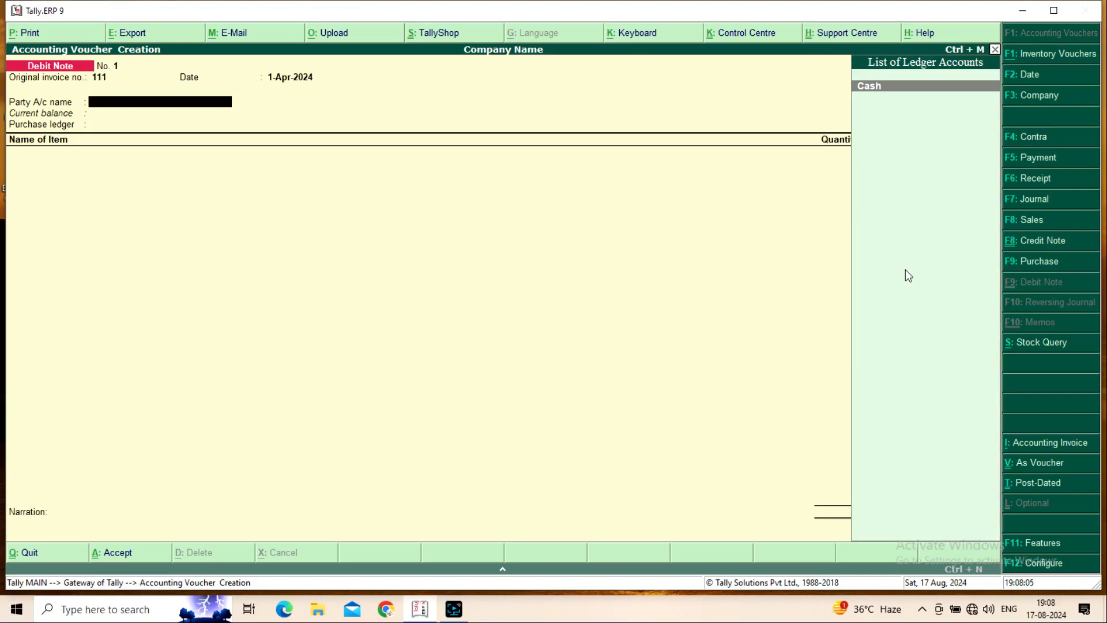
pyautogui.press('Return')
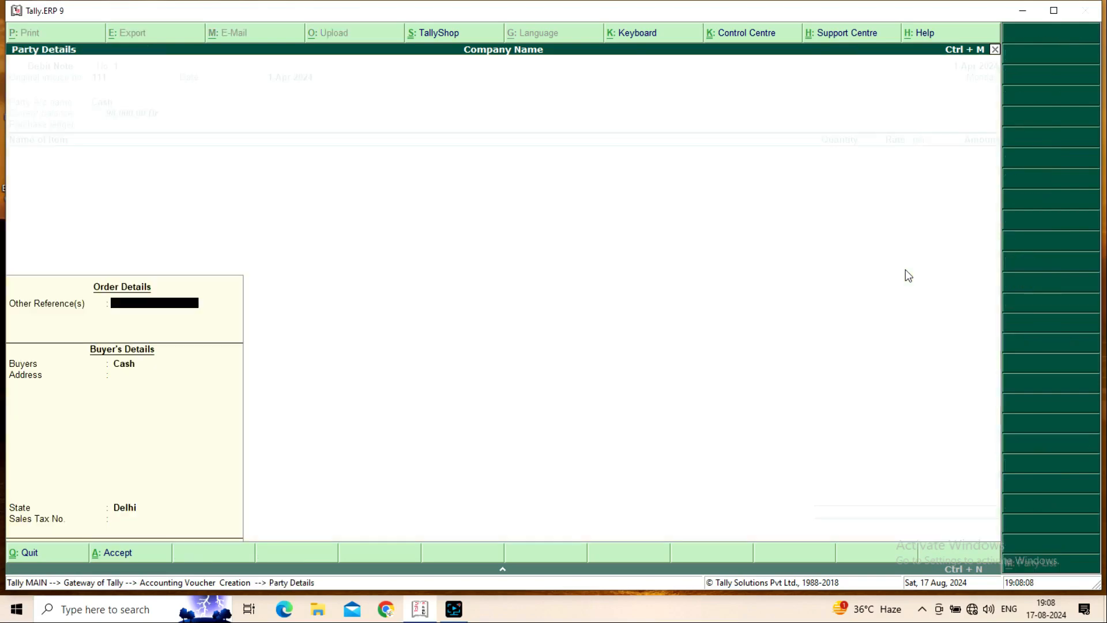
pyautogui.press('Return')
pyautogui.press('Return')
pyautogui.press('Return')
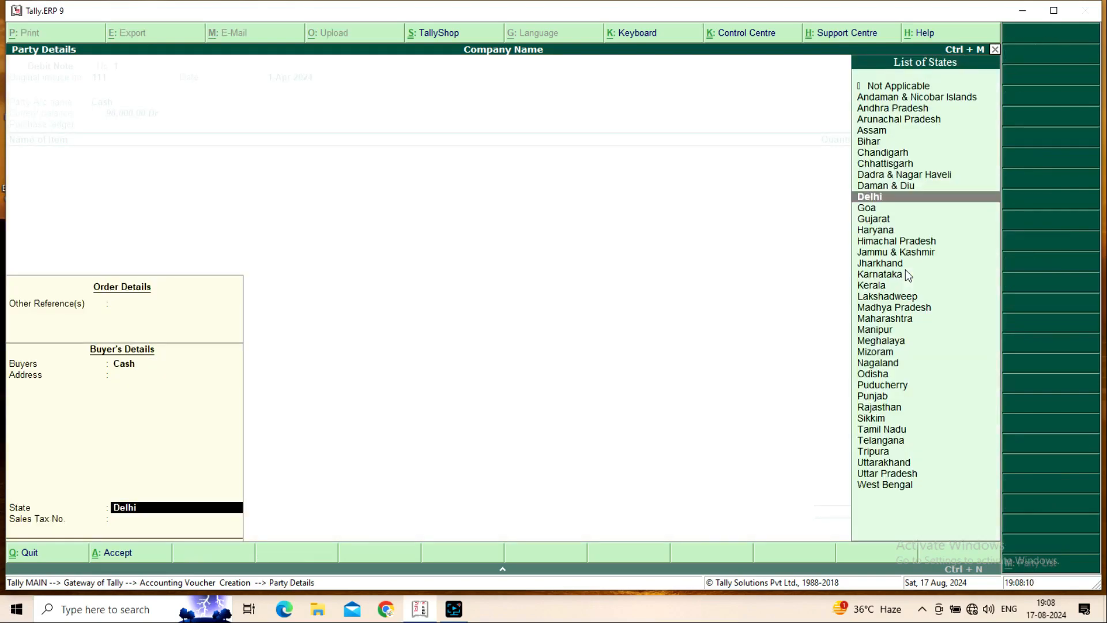
pyautogui.press('Return')
pyautogui.press('Return')
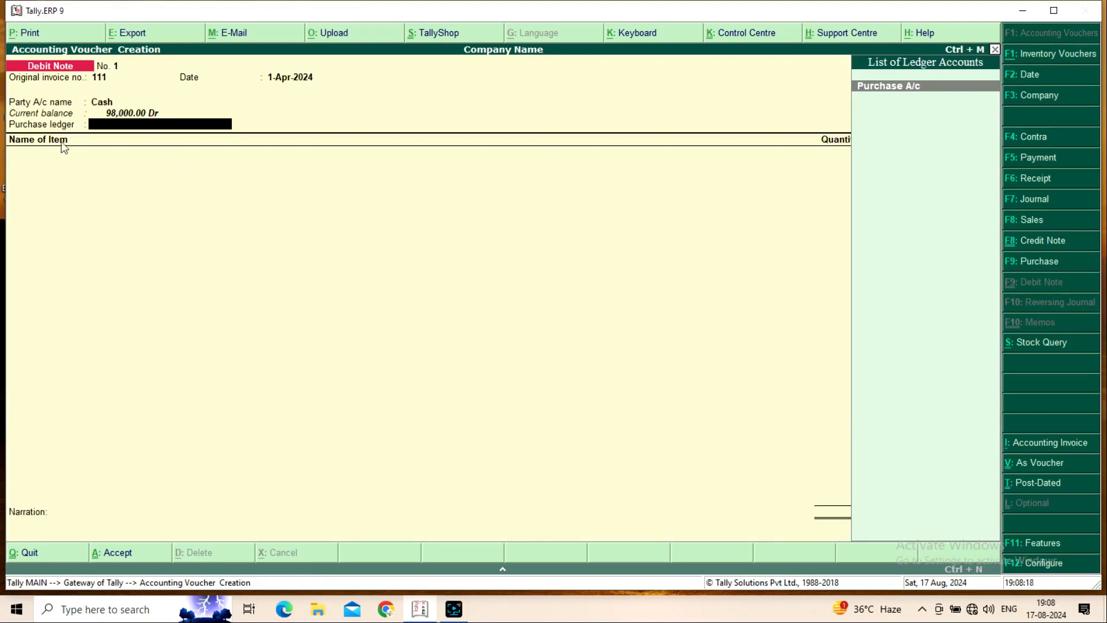
# Choose Purchase A/c as the purchase ledger and add 300 Pices of PEN at 2.00 each to the debit note.
pyautogui.press('Return')
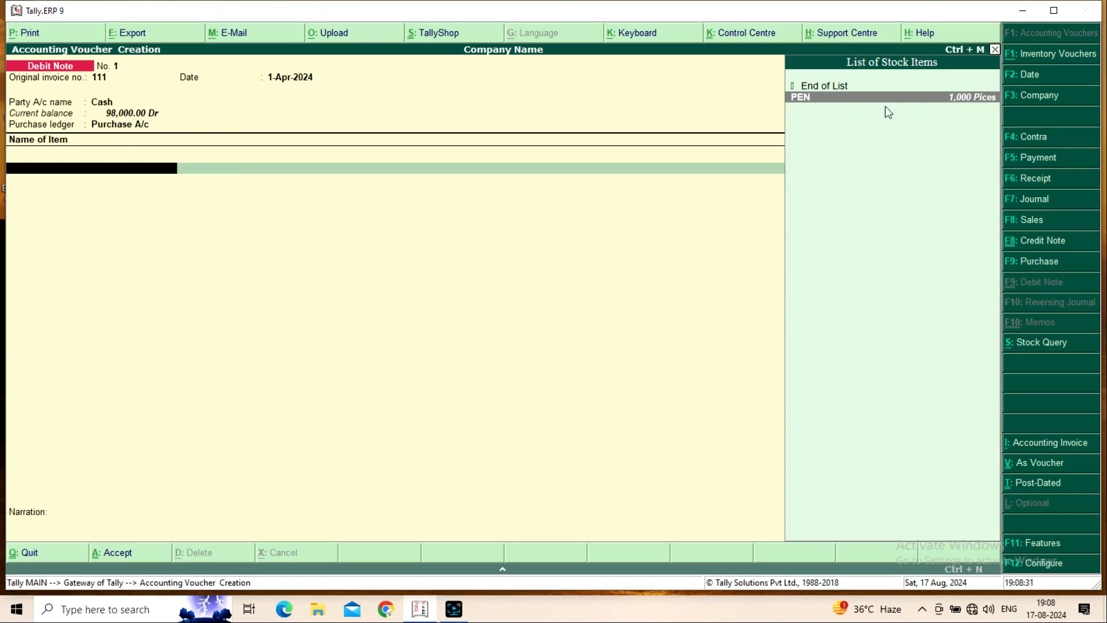
pyautogui.press('Return')
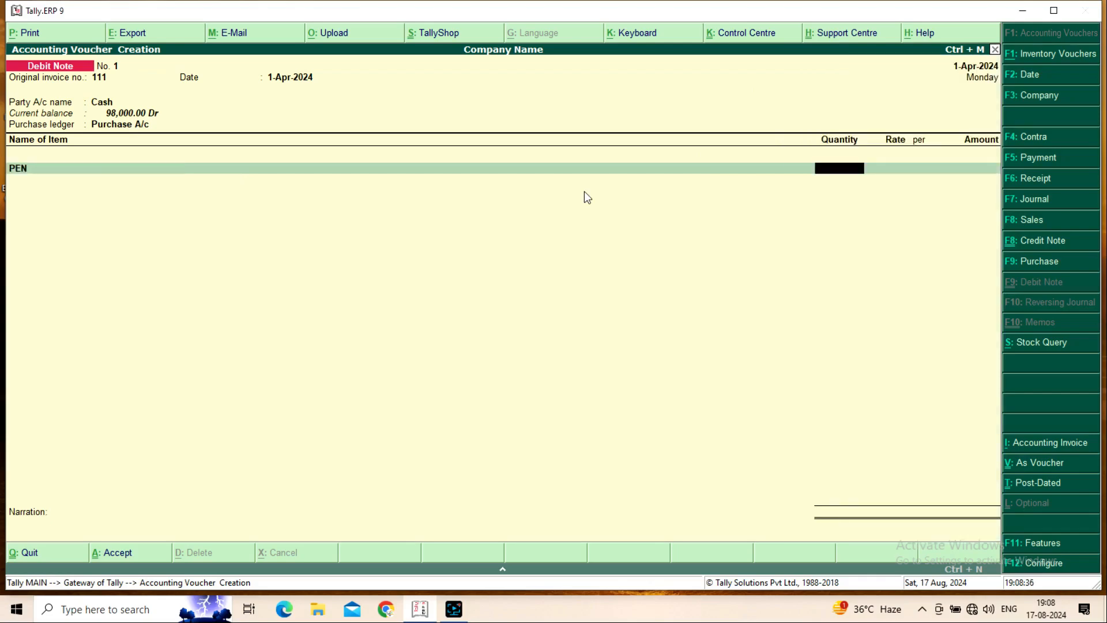
pyautogui.write('300')
pyautogui.press('Return')
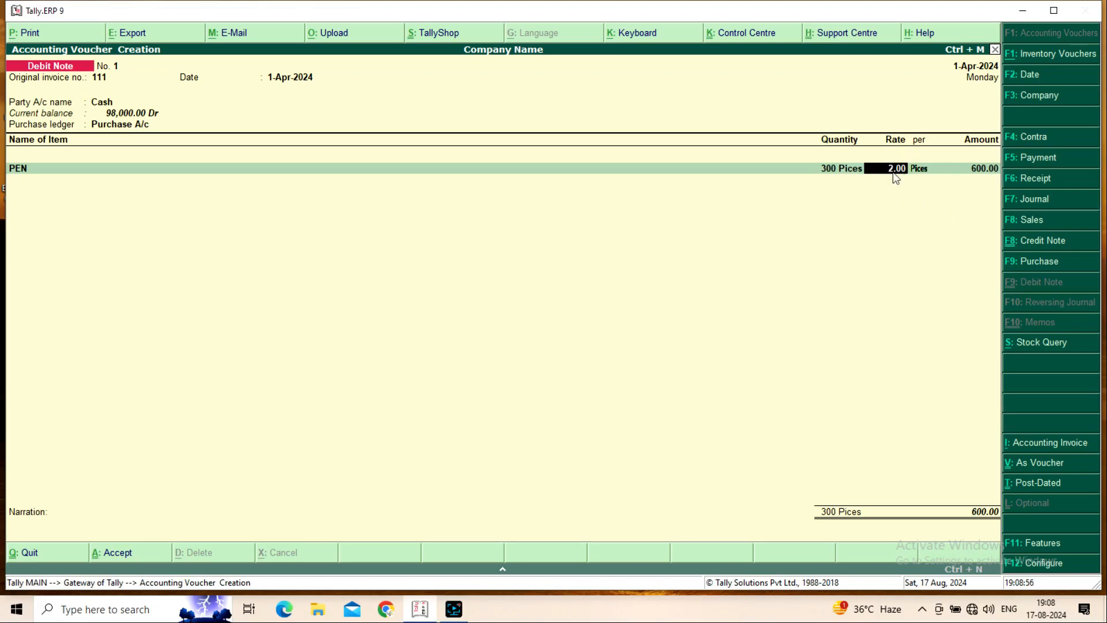
pyautogui.press('Return')
pyautogui.press('Return')
pyautogui.press('Return')
# End the debit note's item and ledger lists and save the voucher without a narration.
pyautogui.press('Return')
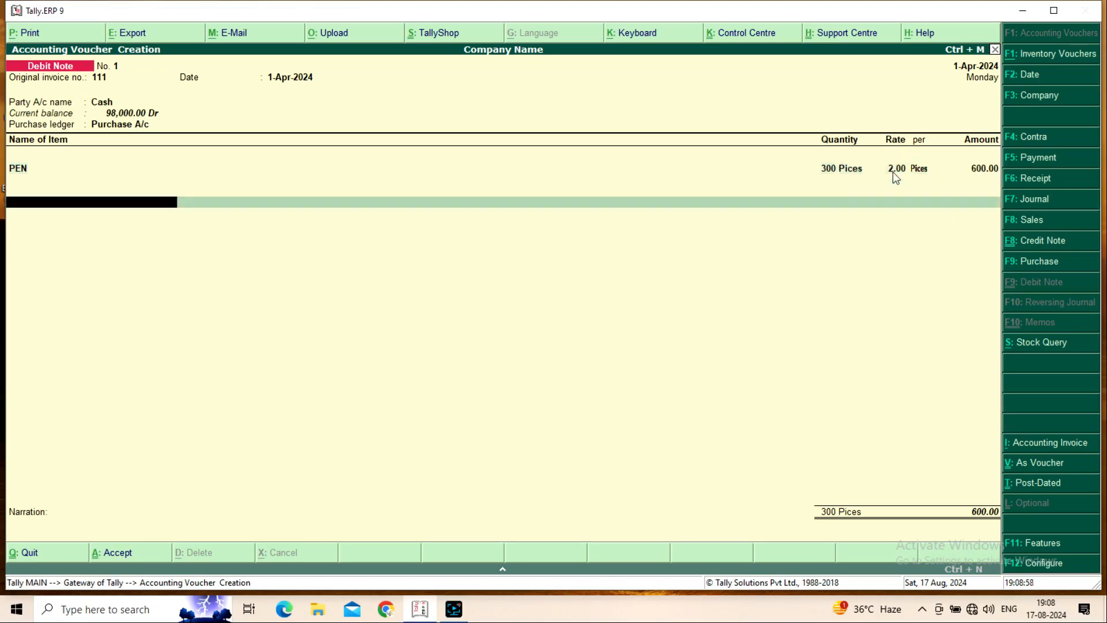
pyautogui.press('Return')
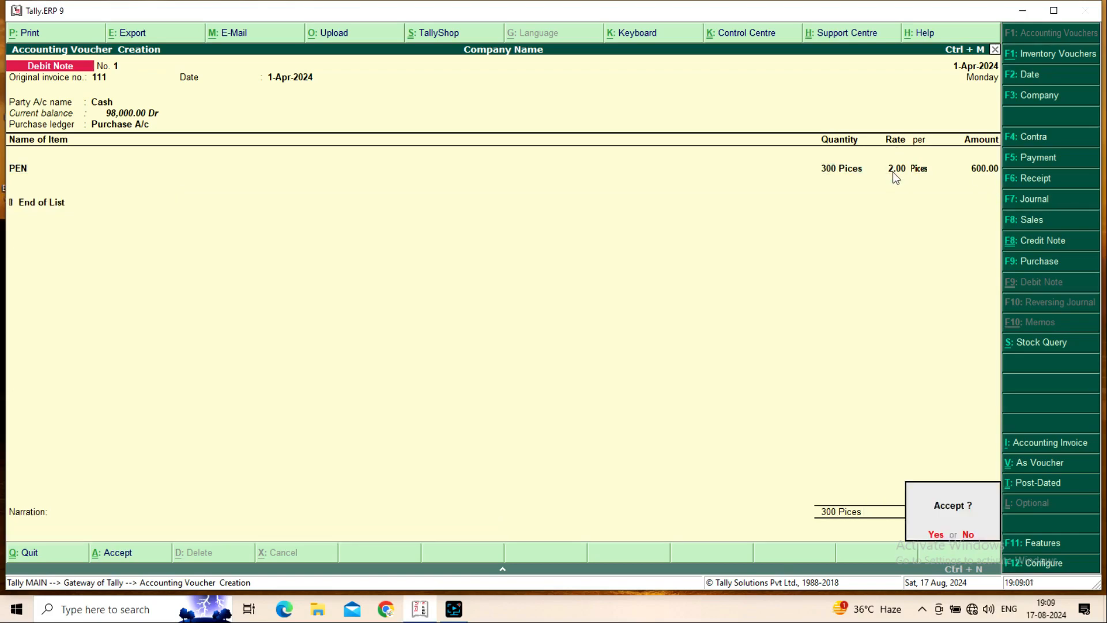
pyautogui.press('Return')
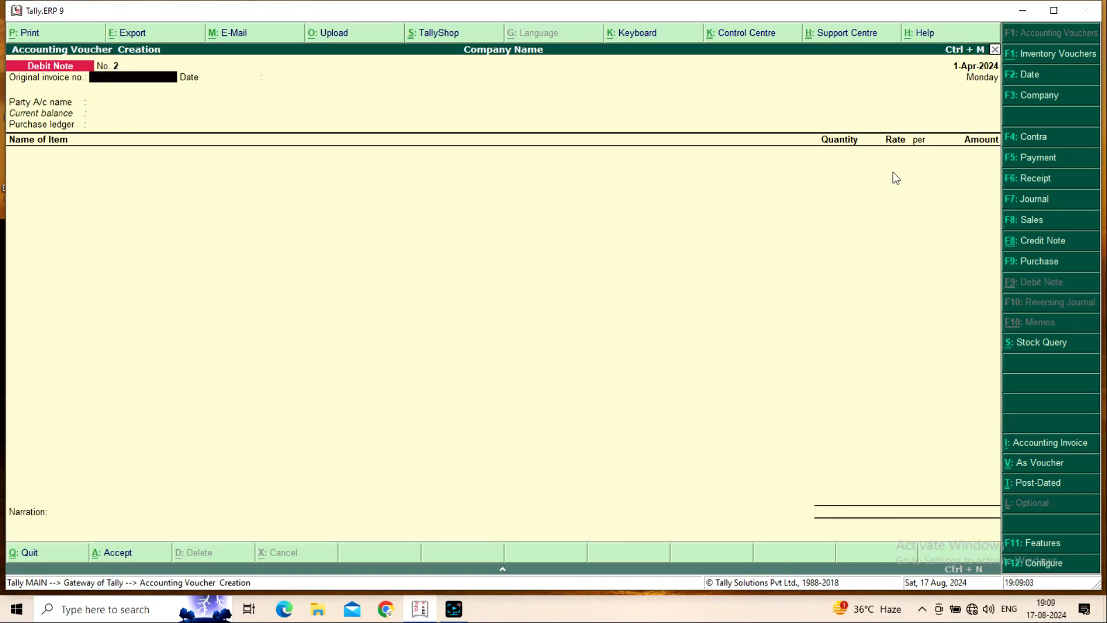
# Quit debit note entry and open the Stock Summary report to check PEN's closing balance after the purchase return.
pyautogui.press('Escape')
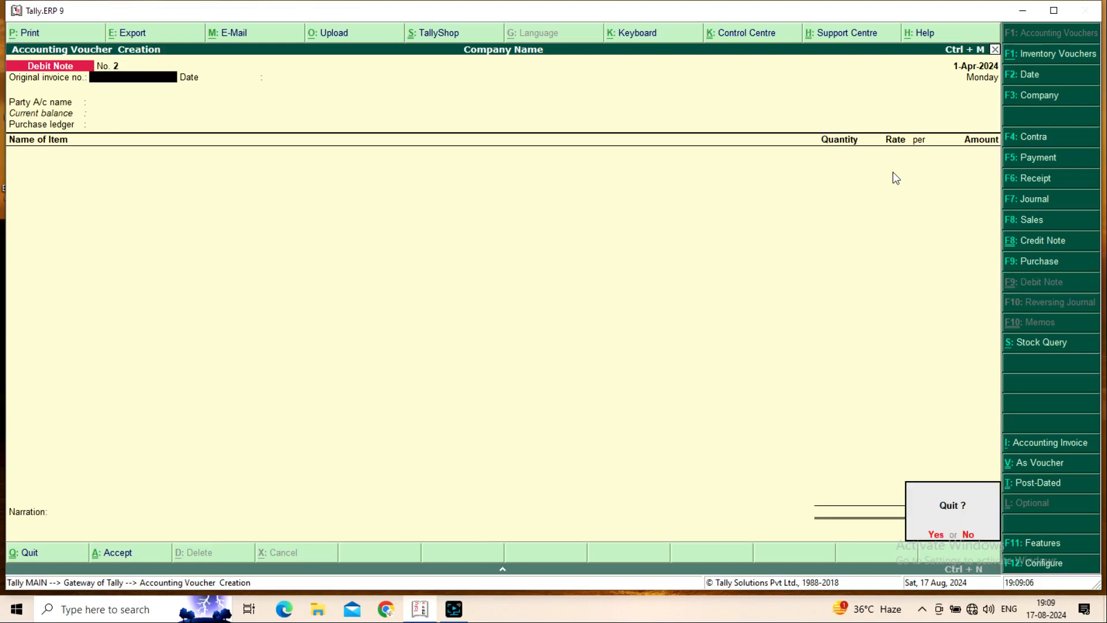
pyautogui.press('Return')
pyautogui.press('Down')
pyautogui.press('Down')
pyautogui.press('Down')
pyautogui.press('Down')
pyautogui.press('Down')
pyautogui.press('Down')
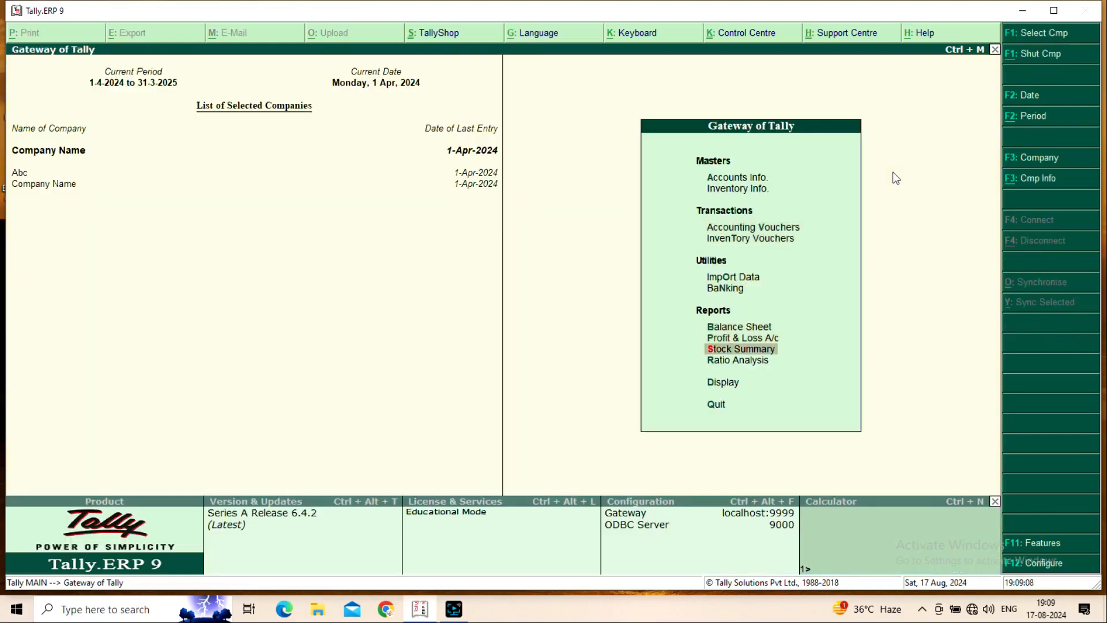
pyautogui.press('Return')
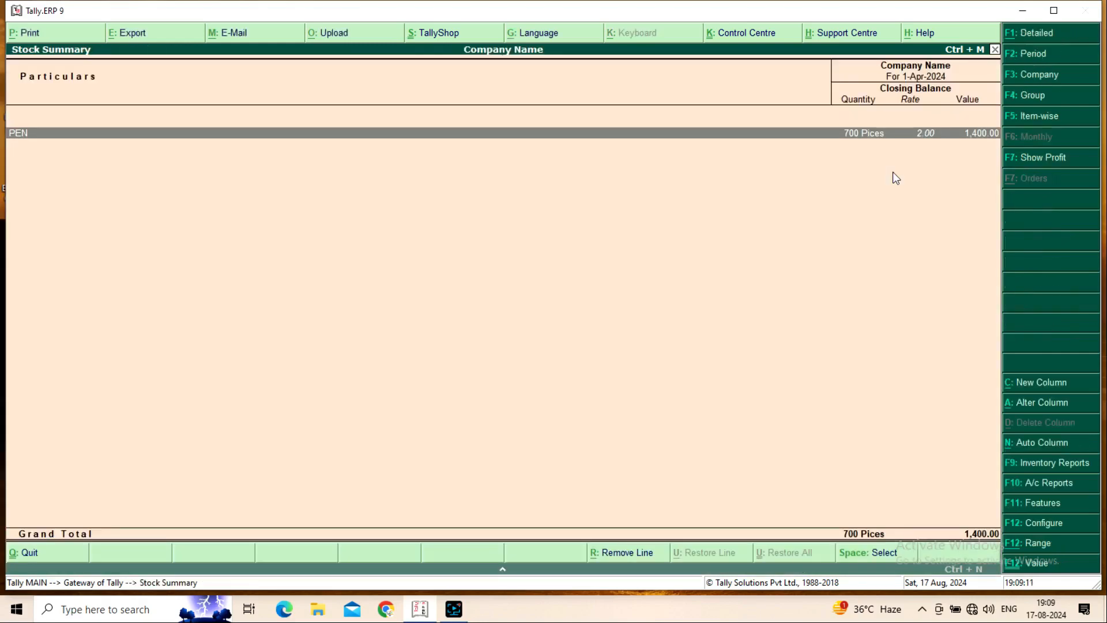